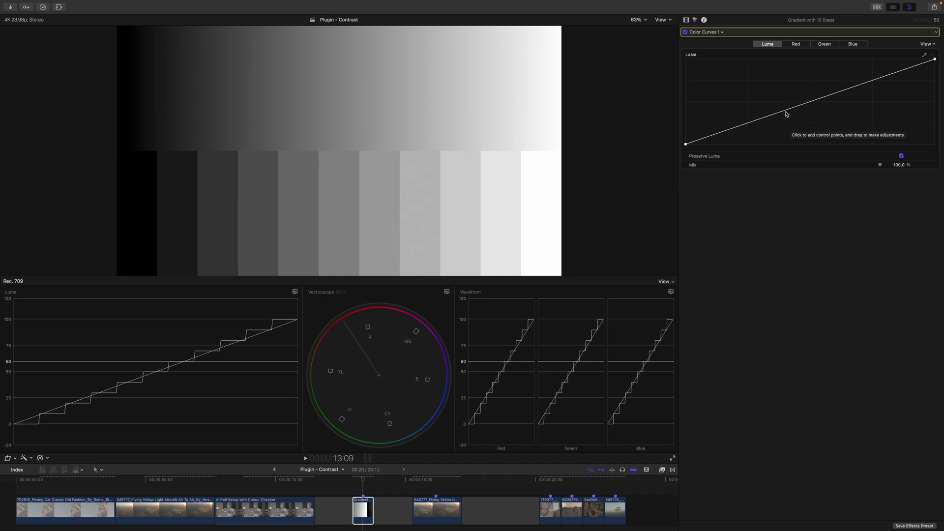
Shape the gradient clip's luma curve into an S-curve with anchored midtones, raised highlights and lowered shadows, and remove it.
left_click(786, 110)
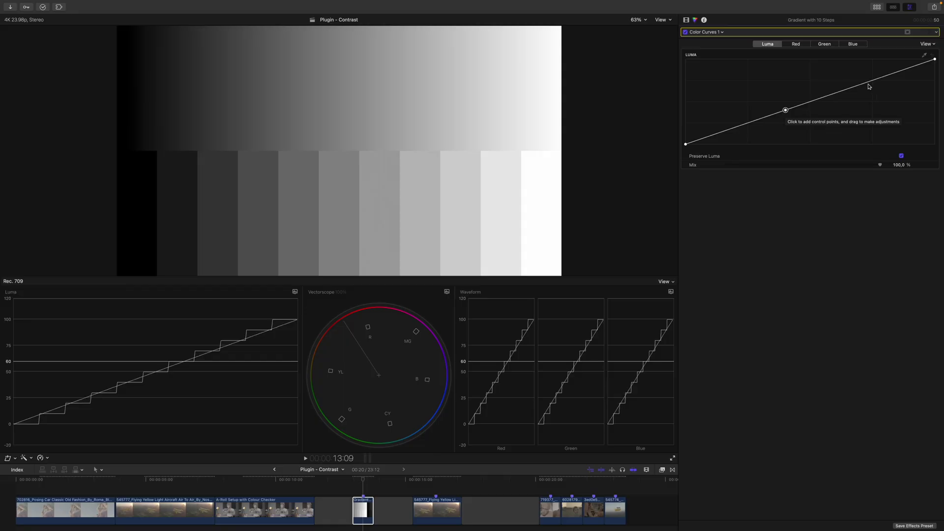
left_click_drag(869, 87, 866, 73)
left_click_drag(731, 131, 731, 137)
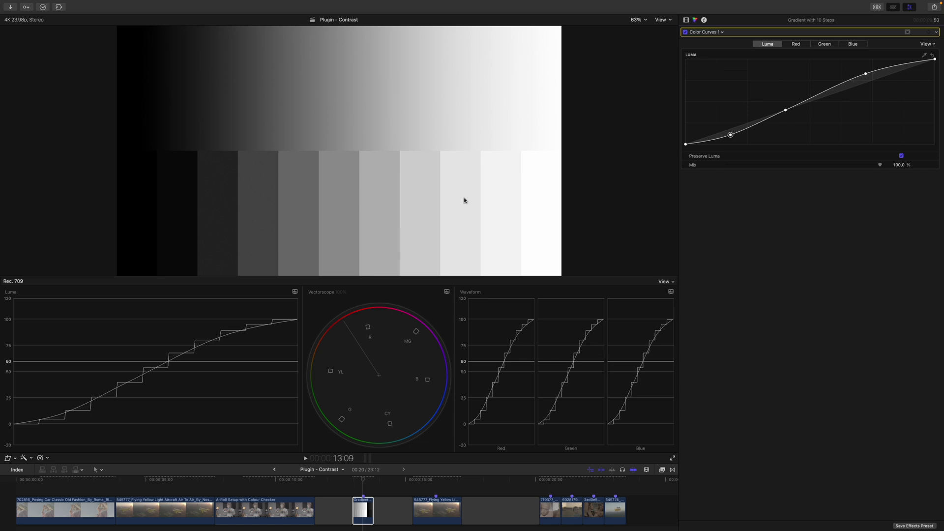
key("Delete")
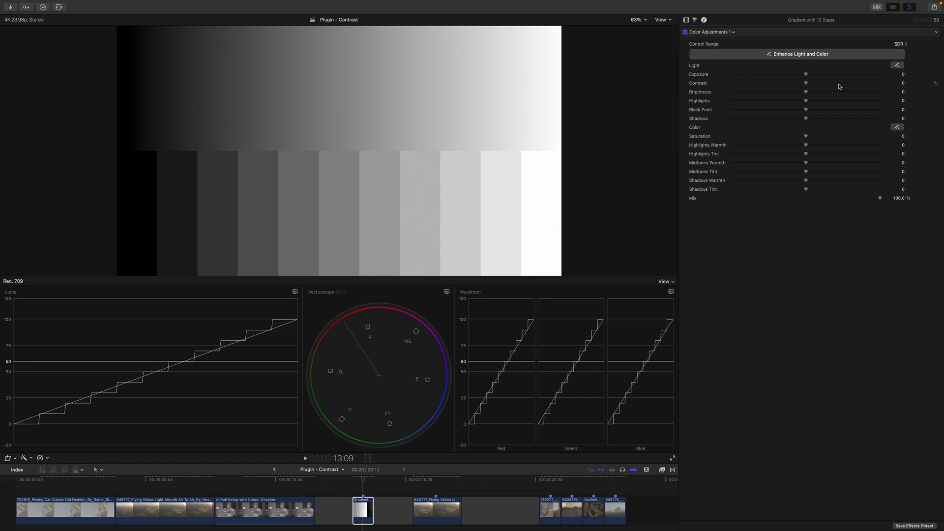
Raise the gradient clip's Contrast to 100,0 and mark the clipped shadows and highlights on the Luma scope and image.
left_click_drag(807, 84, 895, 86)
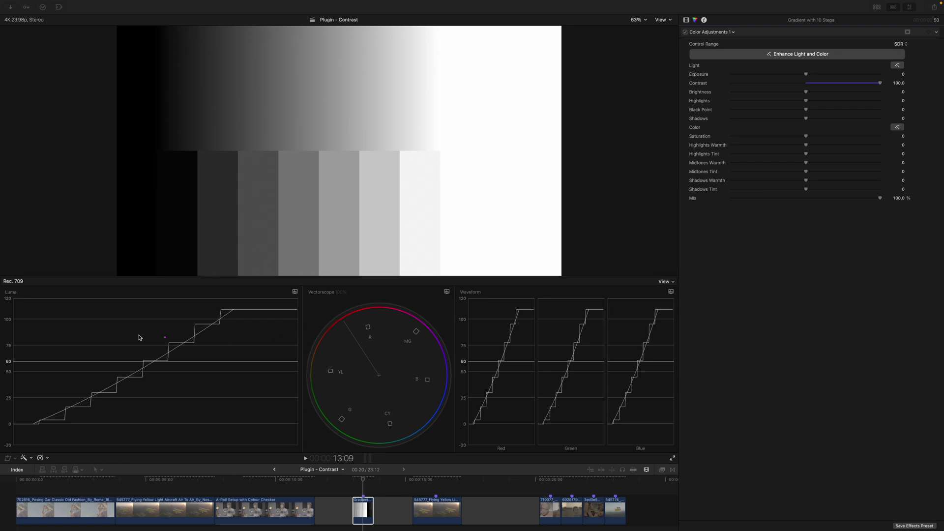
left_click_drag(1, 316, 312, 324)
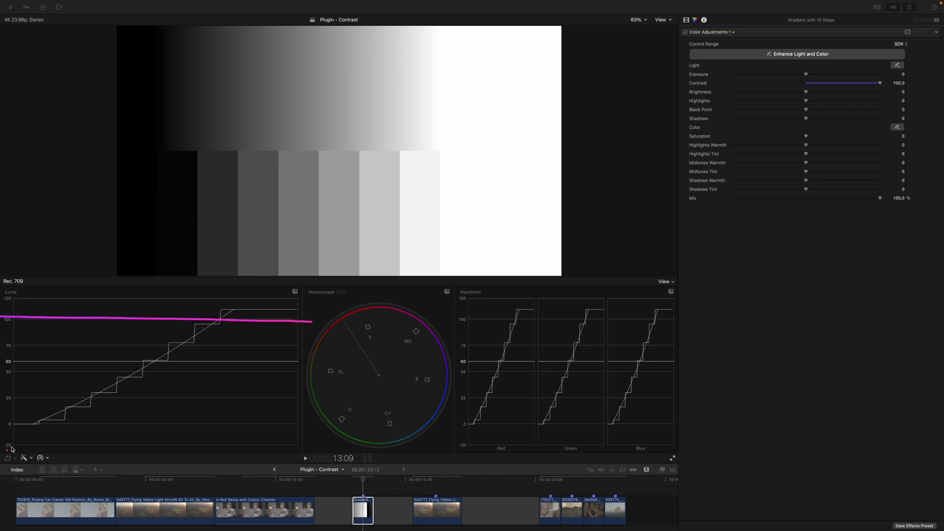
left_click_drag(3, 423, 103, 428)
mouse_move(190, 192)
left_mouse_down()
mouse_move(160, 120)
mouse_move(76, 164)
mouse_move(199, 180)
left_mouse_up()
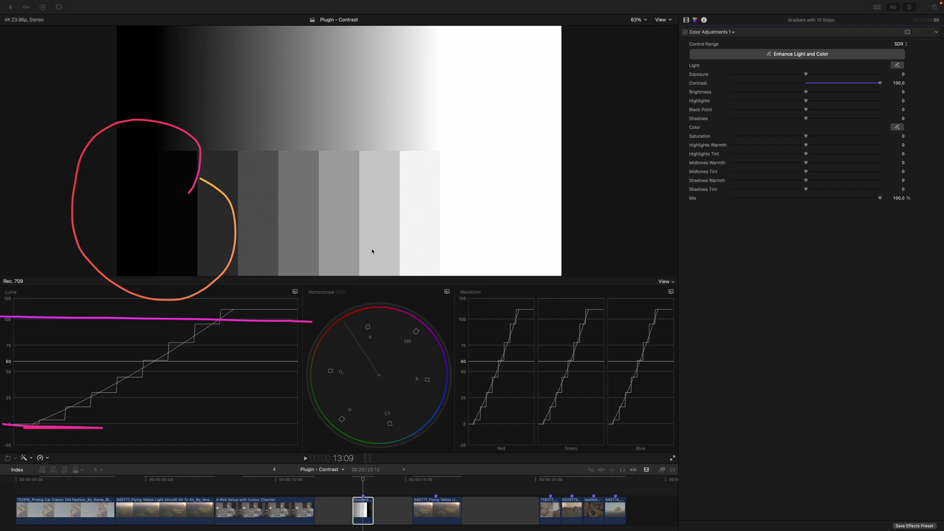
left_click_drag(451, 193, 598, 196)
left_click_drag(476, 206, 562, 209)
left_click_drag(467, 217, 513, 248)
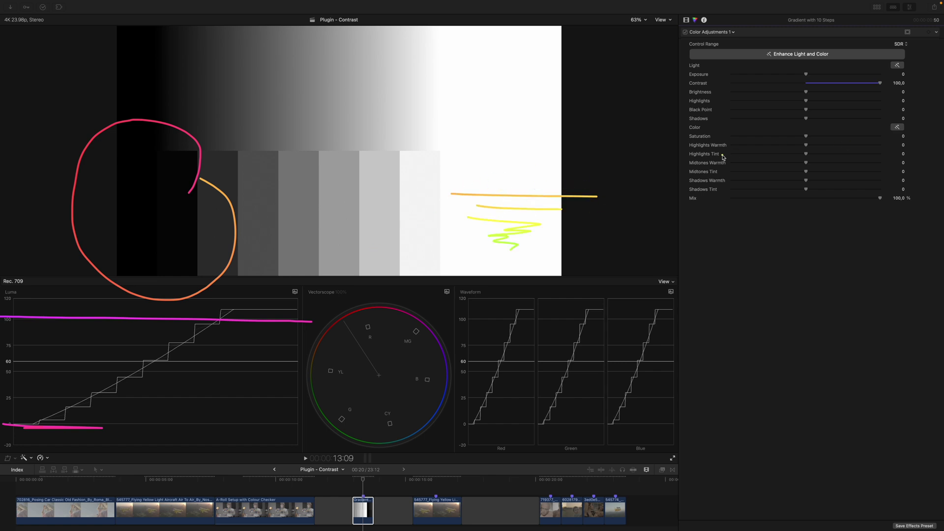
Reset the gradient clip's Contrast, raise it again to 89,4 and undo that change.
left_click(935, 84)
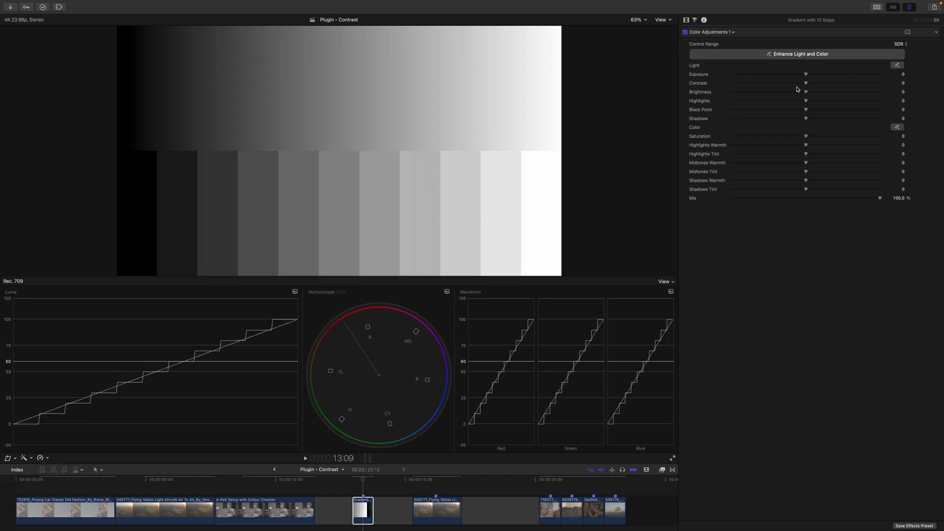
left_click_drag(807, 85, 872, 84)
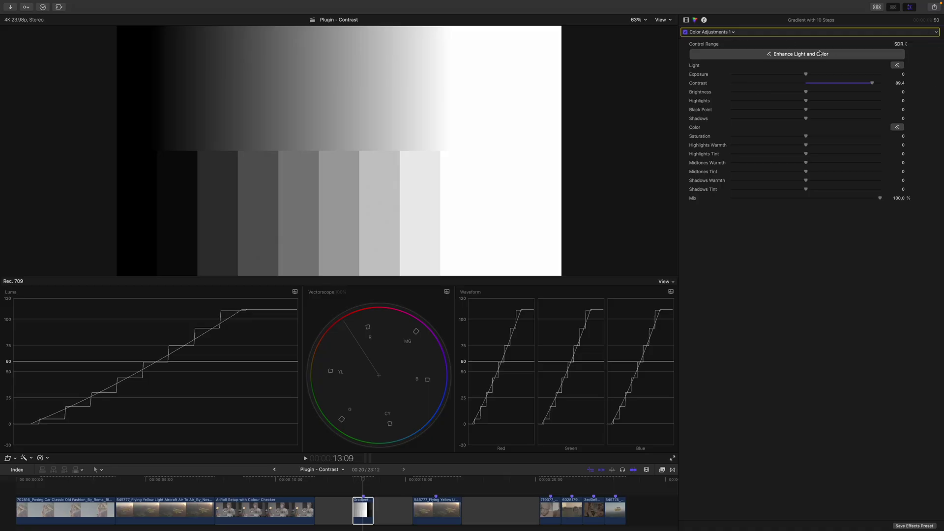
key("super+z")
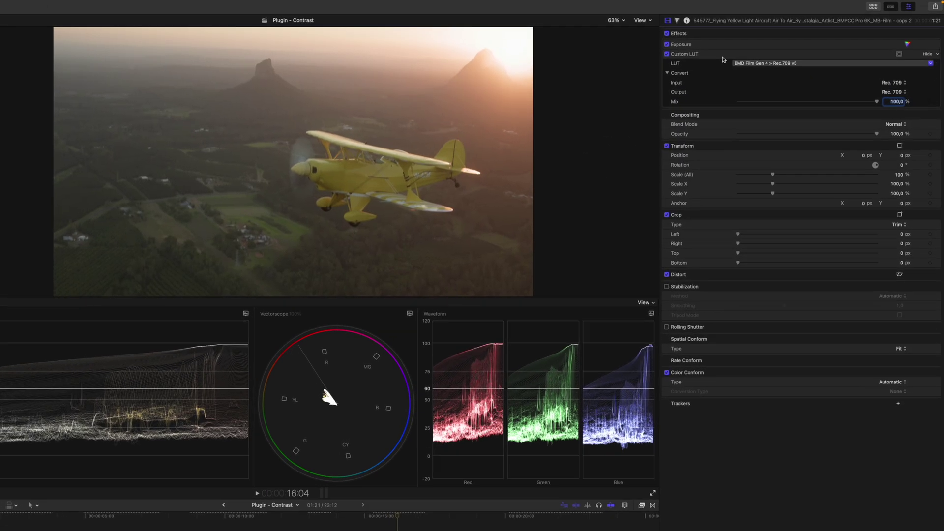
Compare the airplane shot with the Custom LUT effect turned off and on.
left_click(802, 70)
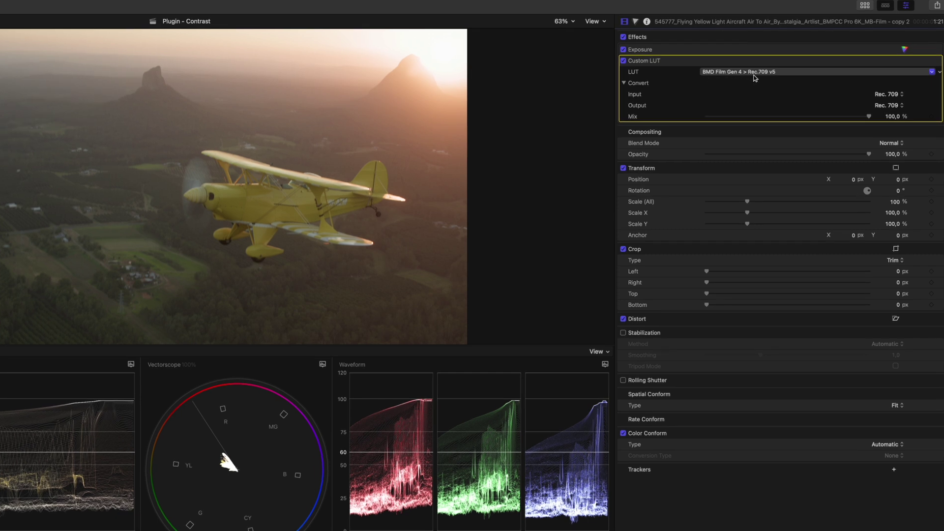
left_click(623, 61)
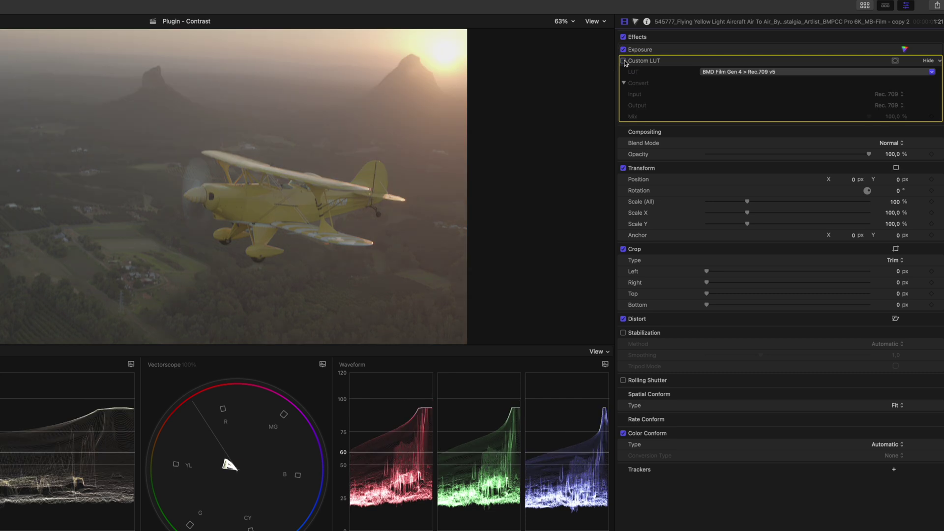
left_click(623, 61)
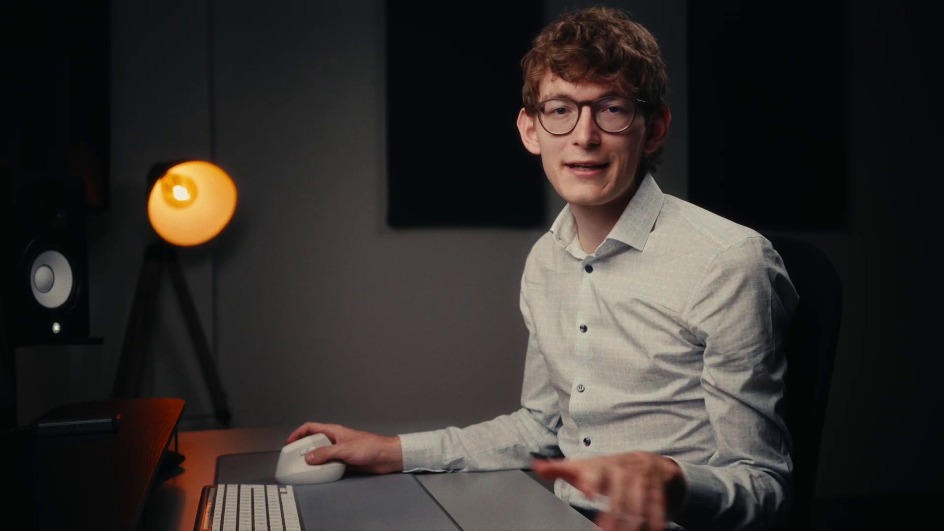
Compare the airplane shot with the Exposure correction repeatedly turned off and on.
left_click(742, 45)
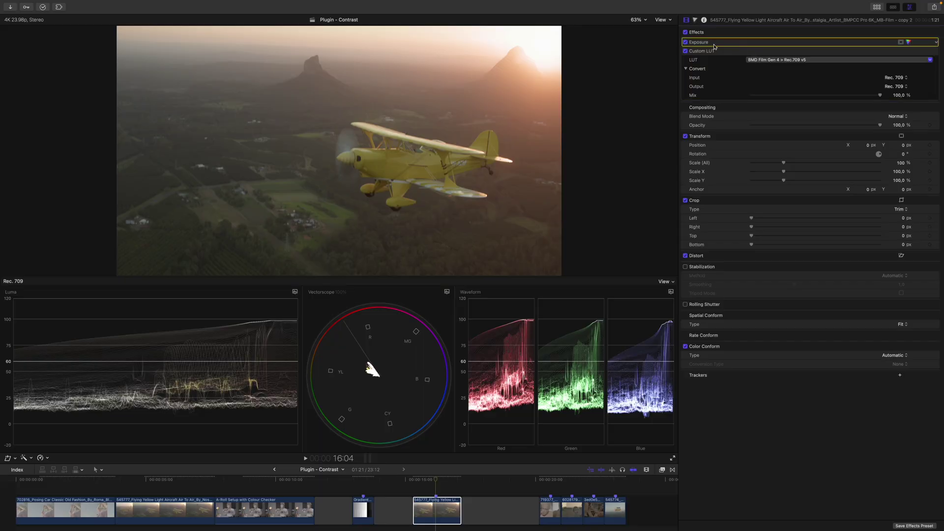
left_click(686, 42)
left_click(686, 43)
left_click(686, 42)
left_click(686, 42)
left_click(686, 43)
left_click(686, 42)
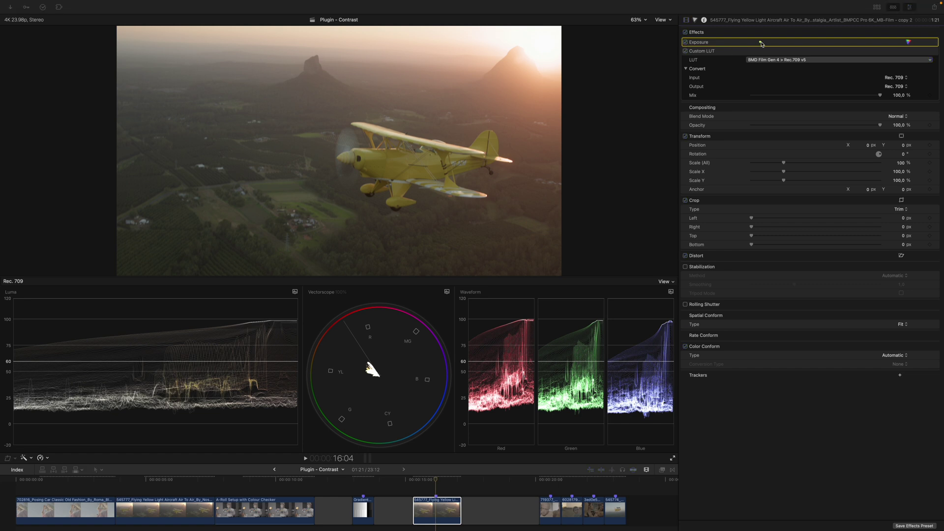
Illustrate the top-to-bottom processing order of the Exposure and Custom LUT effects with drawn marks, and clear them.
mouse_move(760, 25)
left_mouse_down()
mouse_move(760, 67)
mouse_move(770, 51)
left_mouse_up()
left_click_drag(811, 16, 811, 29)
left_click_drag(808, 114, 802, 104)
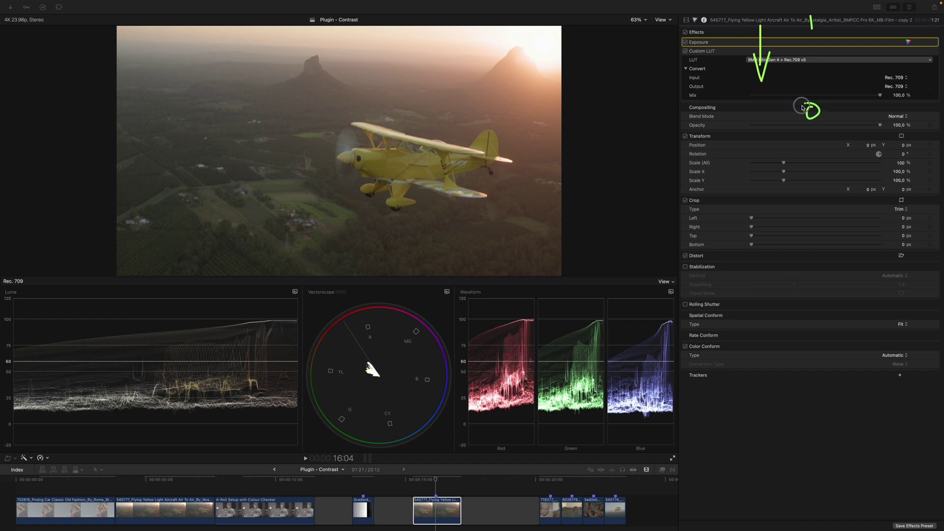
left_click_drag(718, 45, 729, 36)
left_click_drag(718, 64, 729, 71)
key("Escape")
Add a Color Adjustments correction to the airplane clip and raise its Contrast to 95,3.
left_click(909, 42)
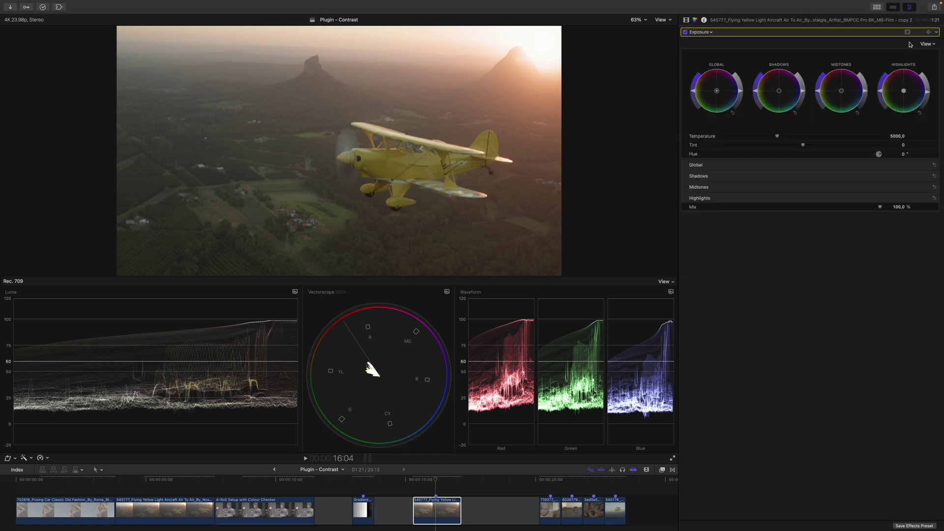
left_click(709, 33)
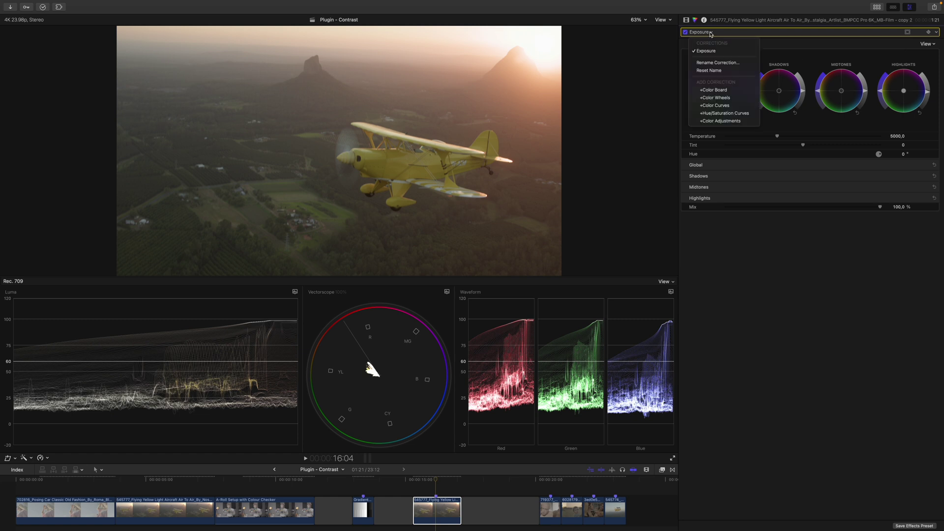
left_click(741, 122)
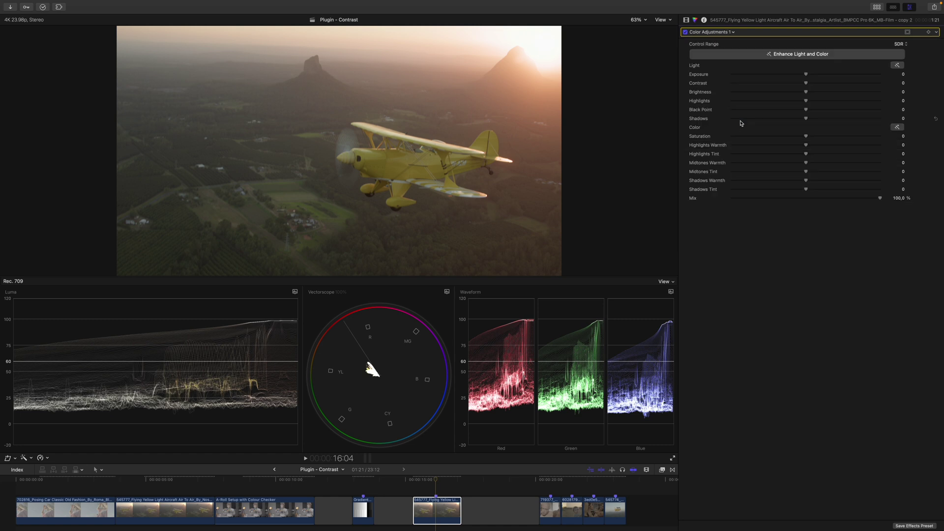
left_click_drag(806, 83, 877, 85)
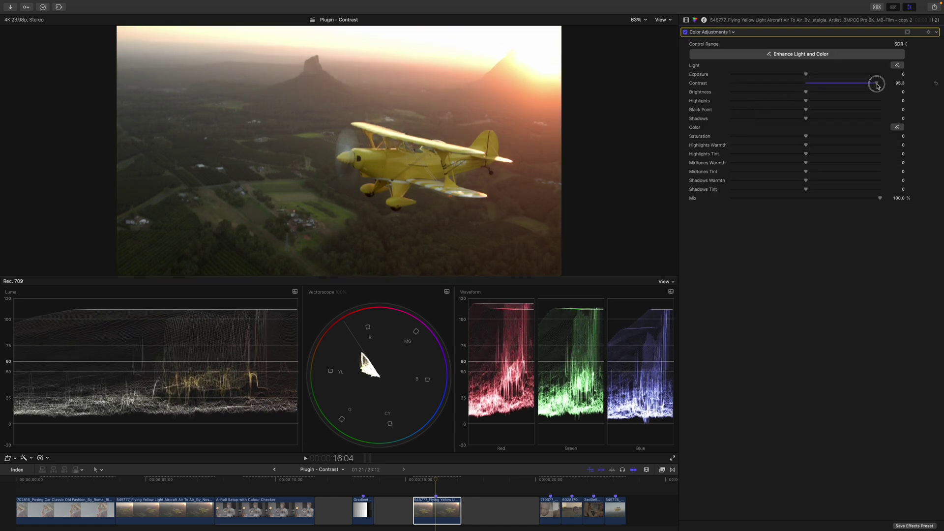
Move the Color Adjustments 1 effect between Exposure and Custom LUT in the airplane clip's effect order.
left_click(686, 20)
left_click_drag(846, 103, 777, 53)
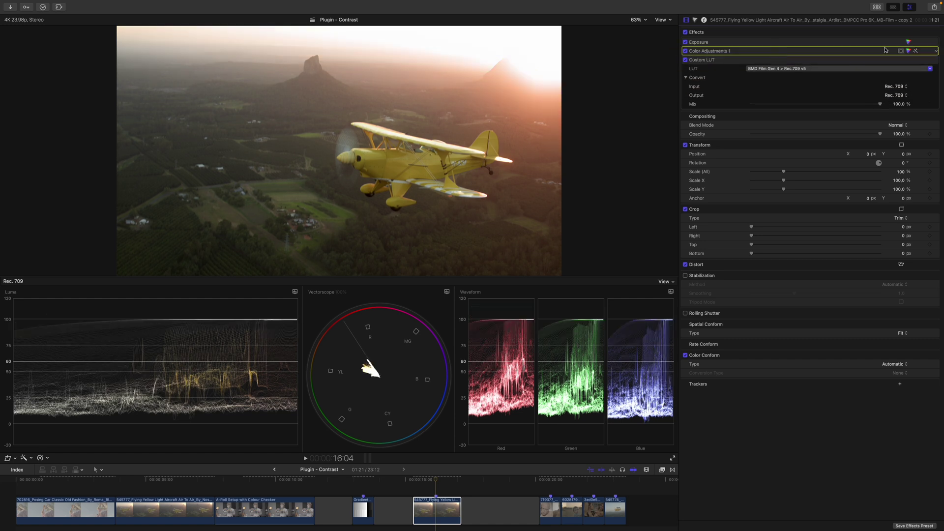
Reset the Contrast in the airplane clip's Color Adjustments 1 and set it to 90,2.
left_click(909, 50)
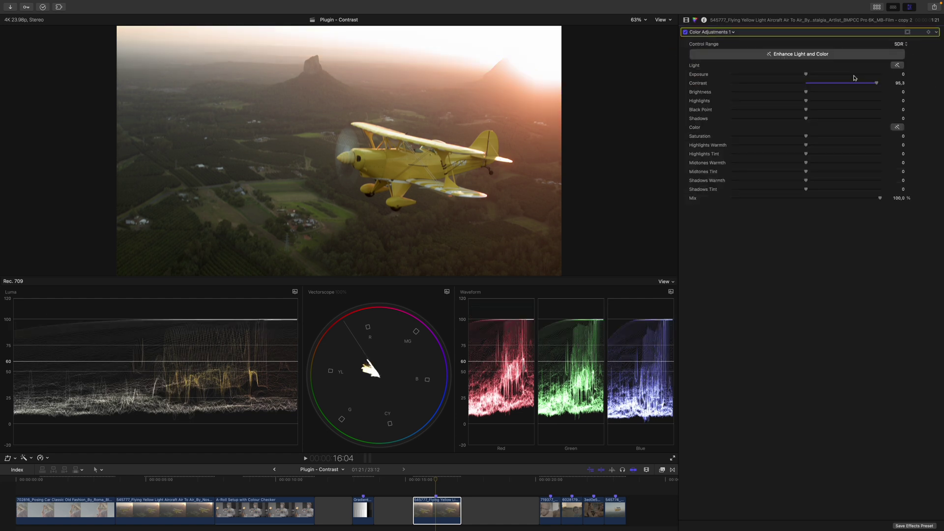
left_click(937, 84)
left_click_drag(807, 85, 872, 92)
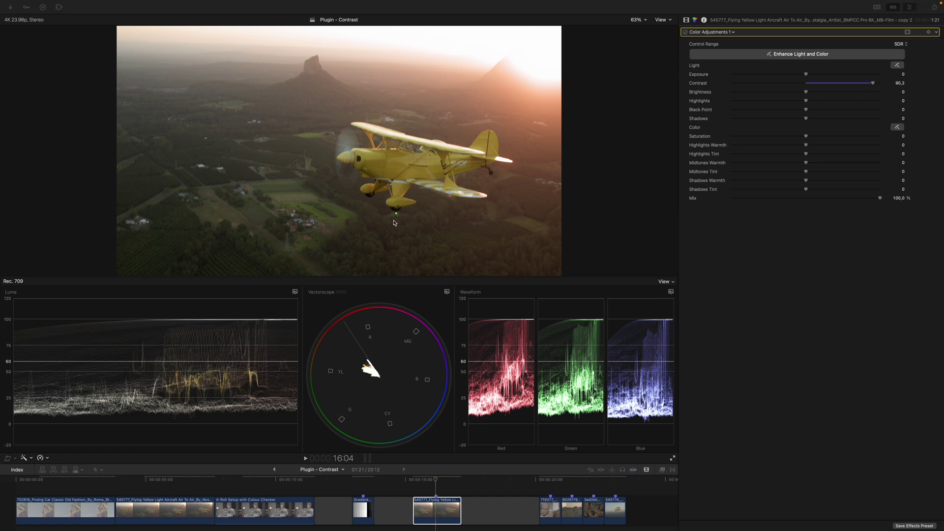
Mark the bright sky in the image and the flat highlight line on the Luma scope, and clear the marks.
mouse_move(581, 47)
left_mouse_down()
mouse_move(489, 29)
mouse_move(324, 46)
mouse_move(570, 96)
left_mouse_up()
left_click_drag(141, 319, 315, 321)
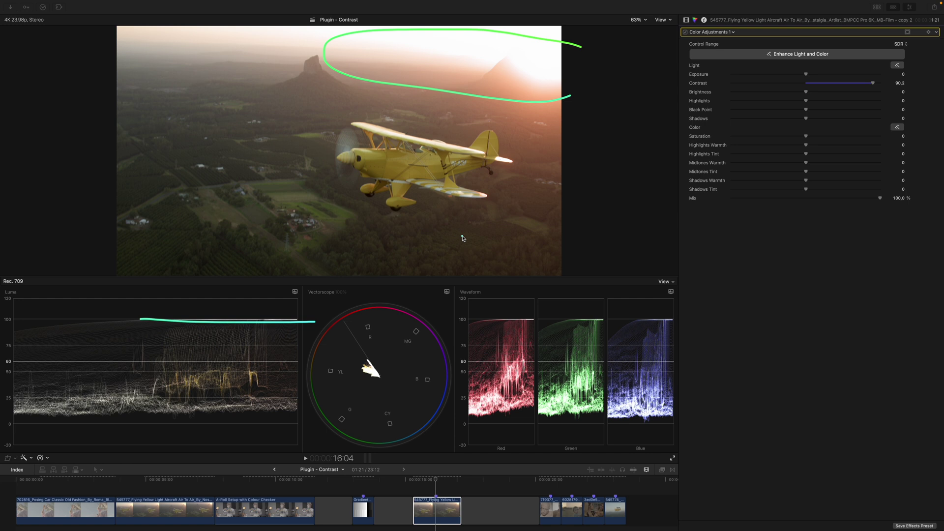
key("Escape")
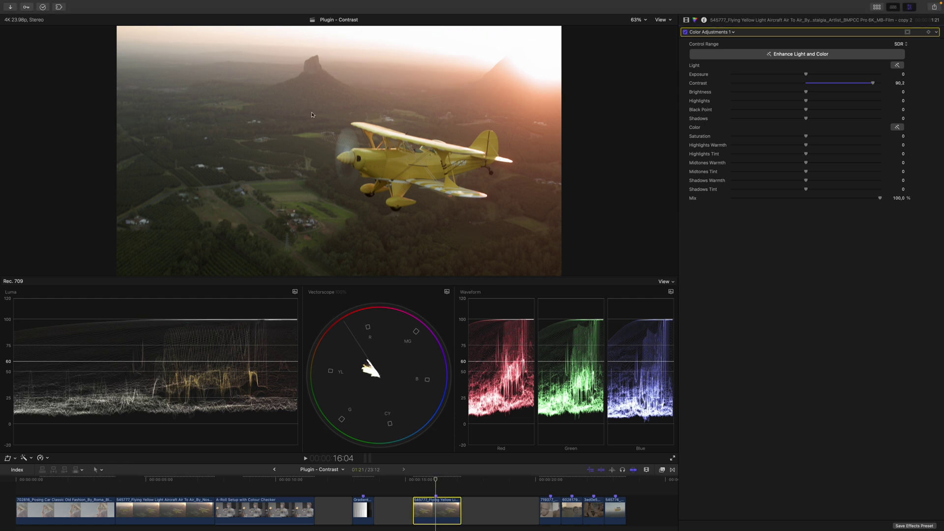
Duplicate the airplane clip as an audition and remove the Color Adjustments correction from the duplicate.
left_click(130, 4)
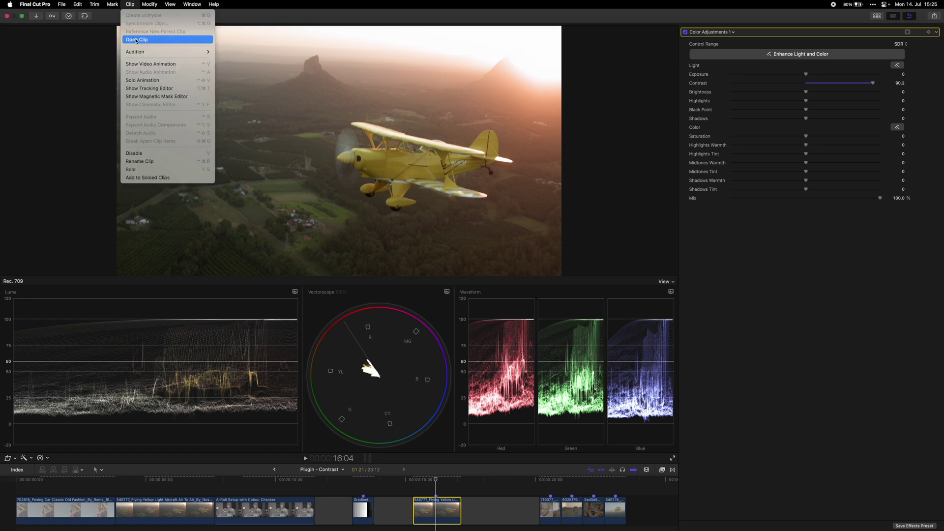
mouse_move(137, 53)
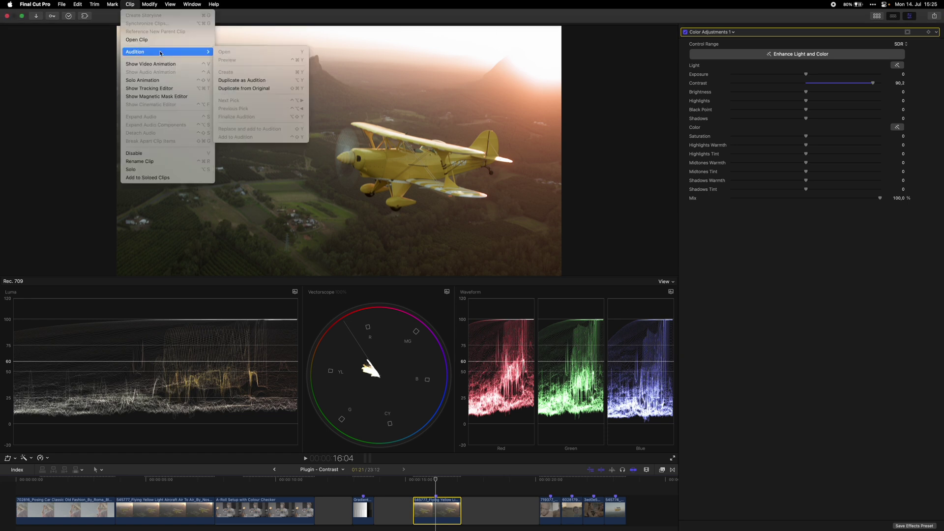
left_click(266, 83)
key("Delete")
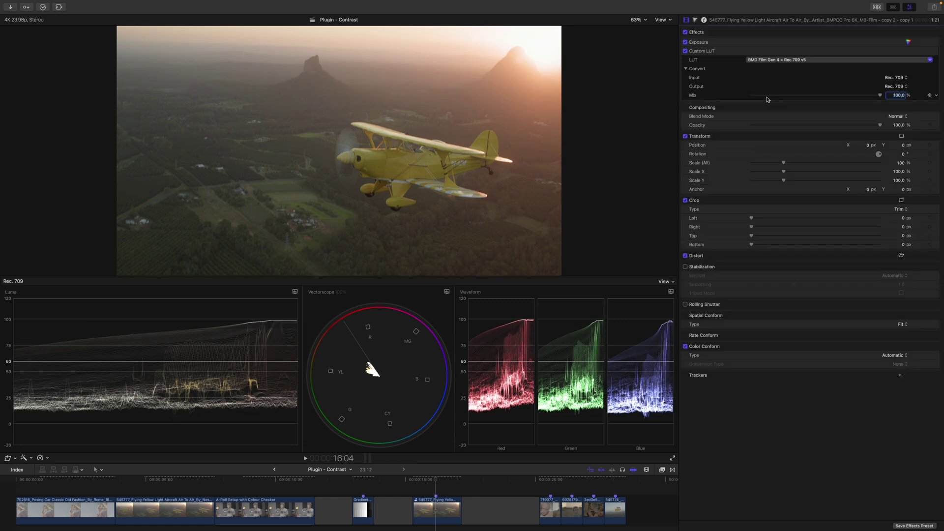
Place a Color Curves correction between Exposure and Custom LUT and rename it "Curves - Contrast".
key("super+z")
left_click_drag(755, 103, 738, 51)
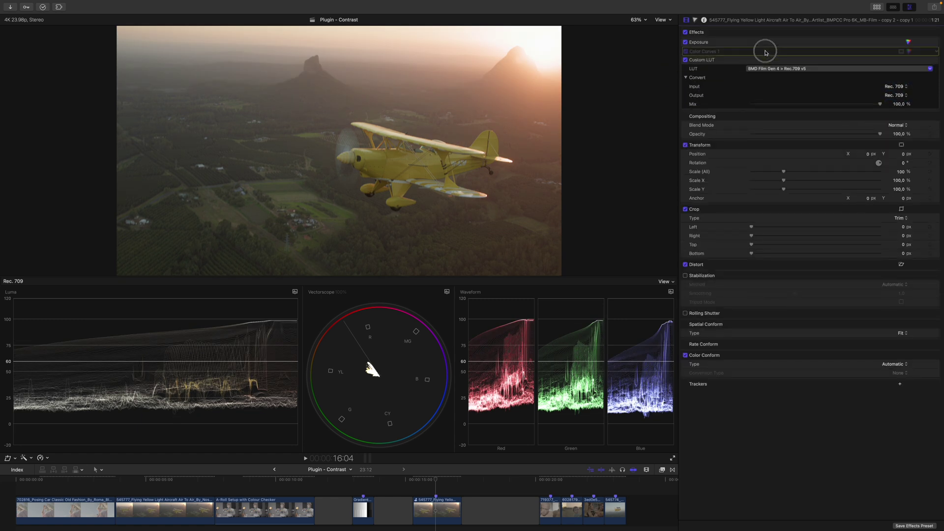
double_click(703, 51)
type("Curves -")
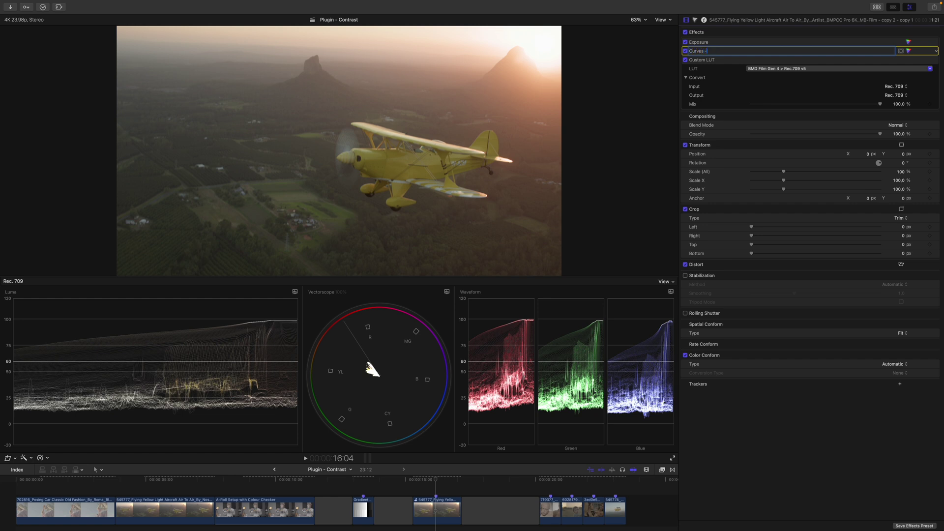
type(" Contrast")
key("Return")
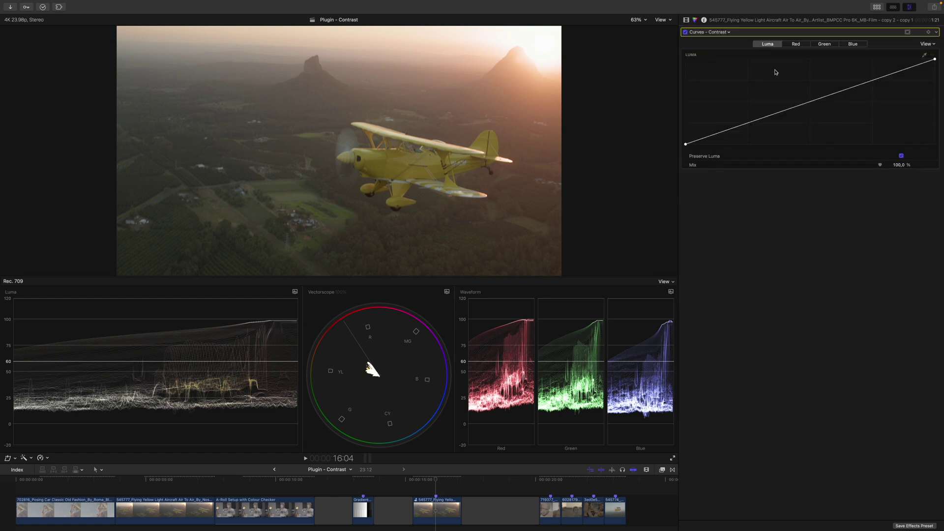
left_click(790, 108)
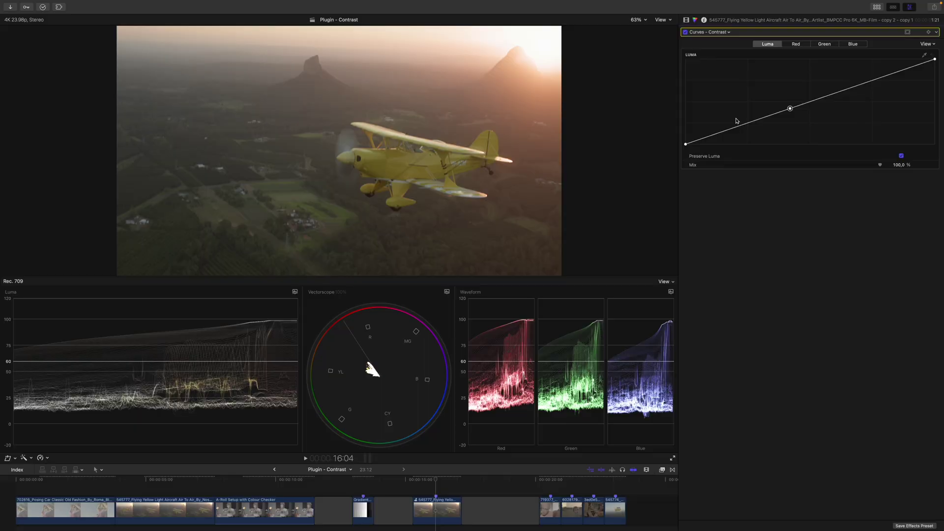
mouse_move(790, 109)
left_mouse_down()
mouse_move(792, 124)
mouse_move(781, 79)
mouse_move(790, 121)
left_mouse_up()
key("Delete")
Shape the airplane clip's luma curve into a gentle S-curve with a midtone anchor, raised highlights and lowered shadows.
left_click(788, 109)
mouse_move(885, 78)
left_mouse_down()
mouse_move(878, 69)
mouse_move(872, 78)
mouse_move(892, 71)
left_mouse_up()
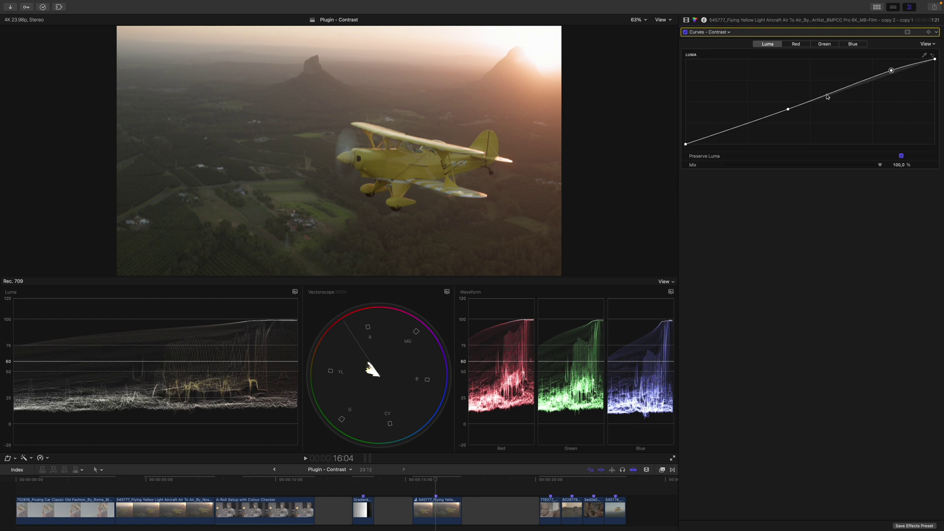
left_click_drag(824, 96, 824, 96)
left_click_drag(754, 121, 754, 127)
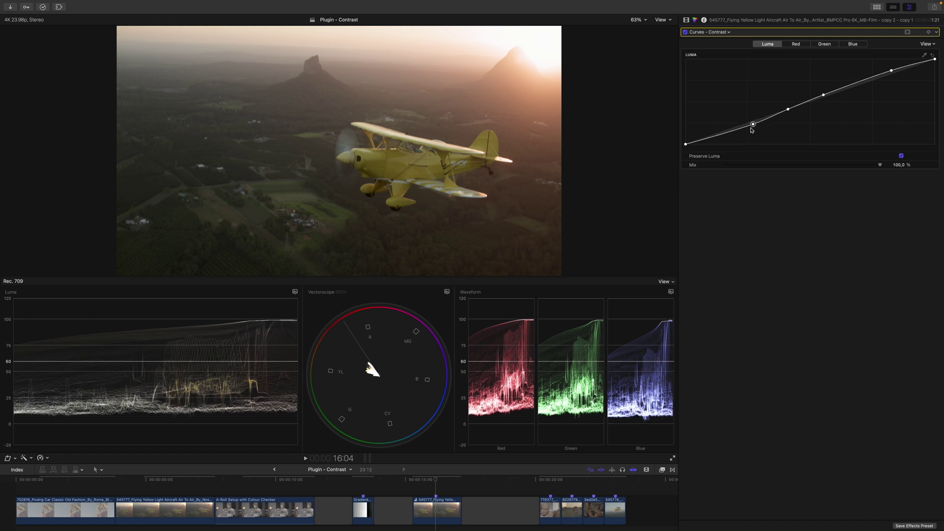
left_click(712, 139)
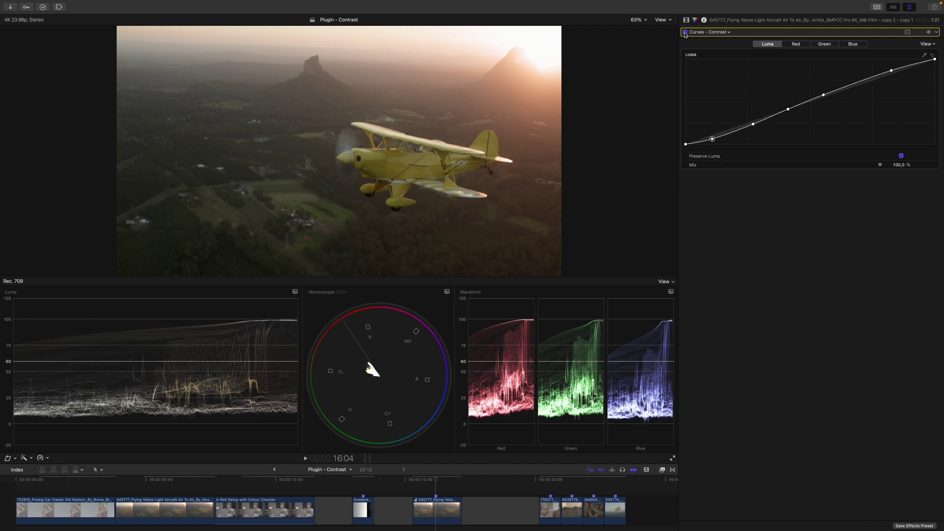
Check the image with the curves correction off and on, and strengthen the S-curve with lower shadow points and a slightly higher upper midtone.
left_click(685, 32)
left_click(685, 32)
left_click_drag(712, 140, 713, 143)
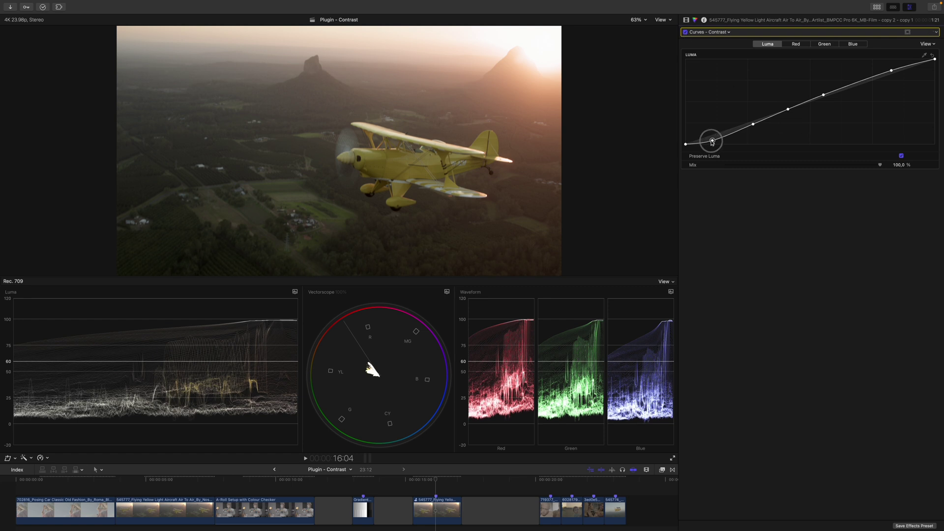
left_click(753, 126)
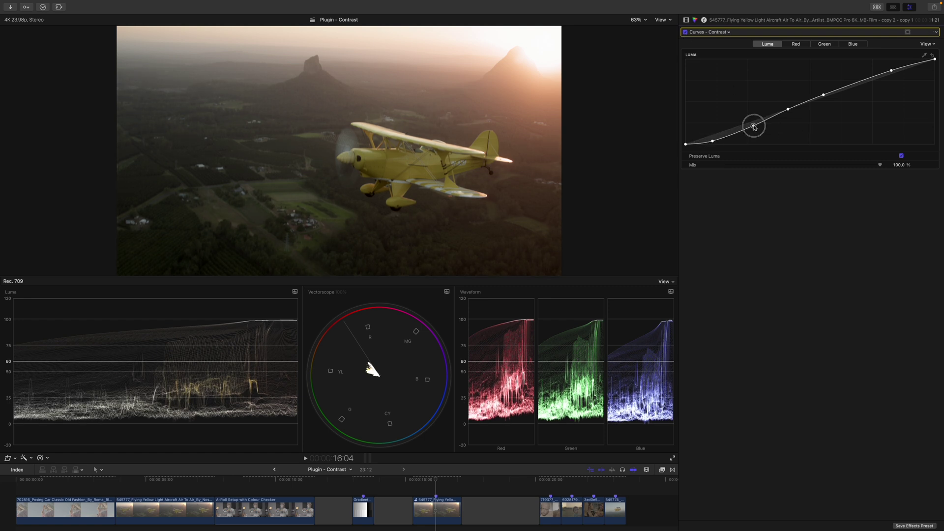
left_click(822, 94)
Open the airplane clip's audition and compare the Color Adjustments version with the Curves - Contrast version in the viewer and scopes.
left_click(439, 515)
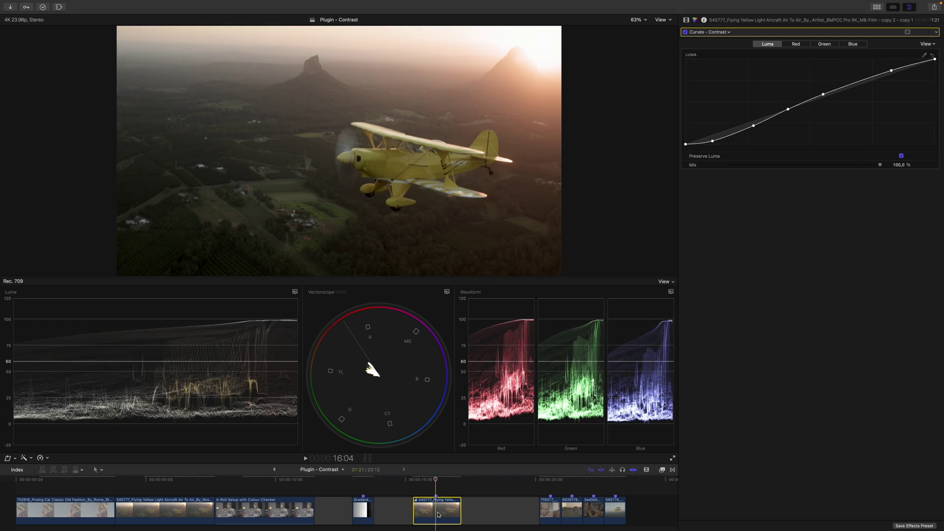
key("y")
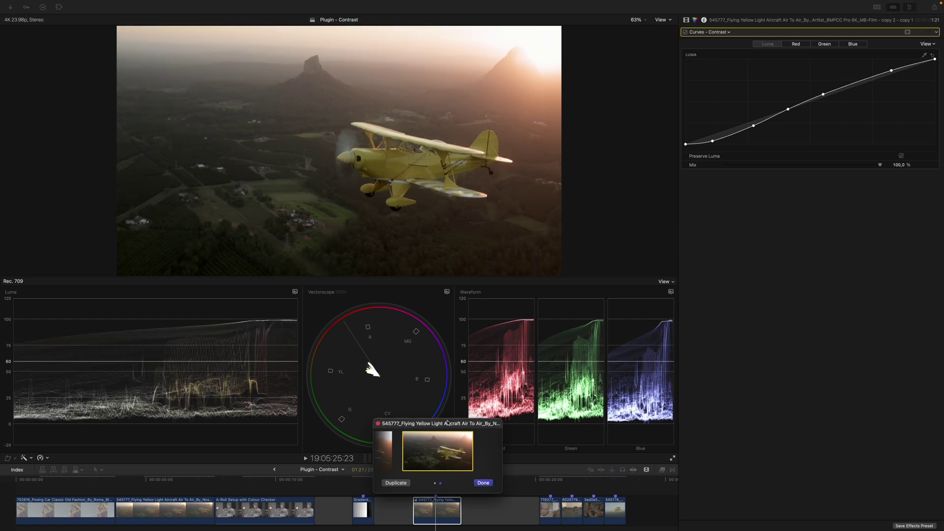
key("Left")
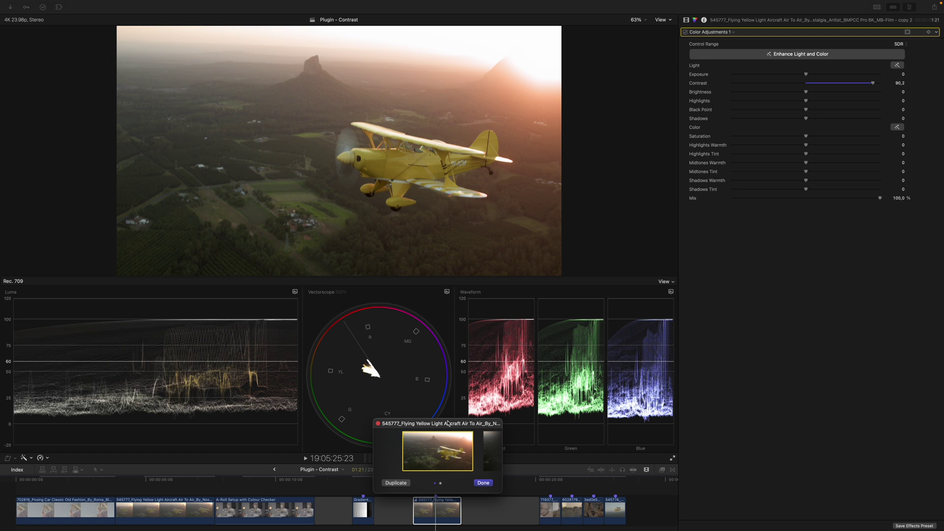
key("Right")
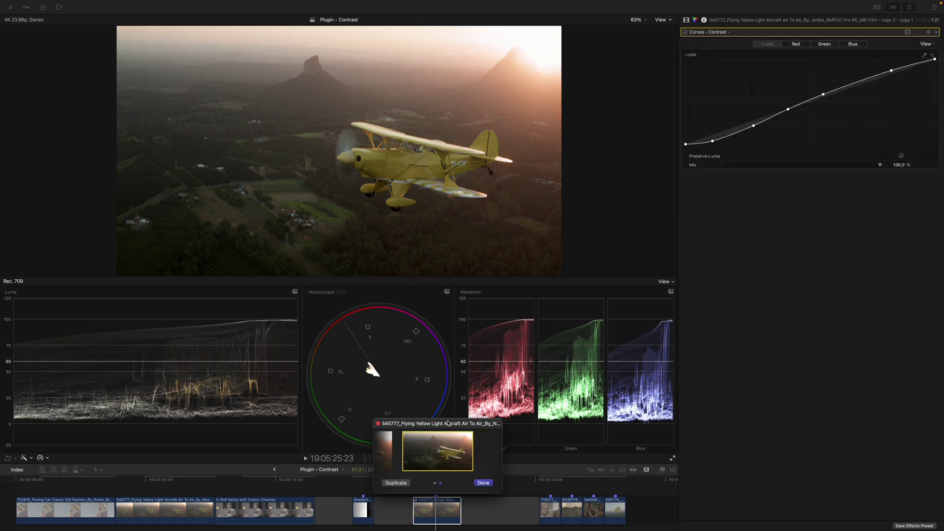
key("Left")
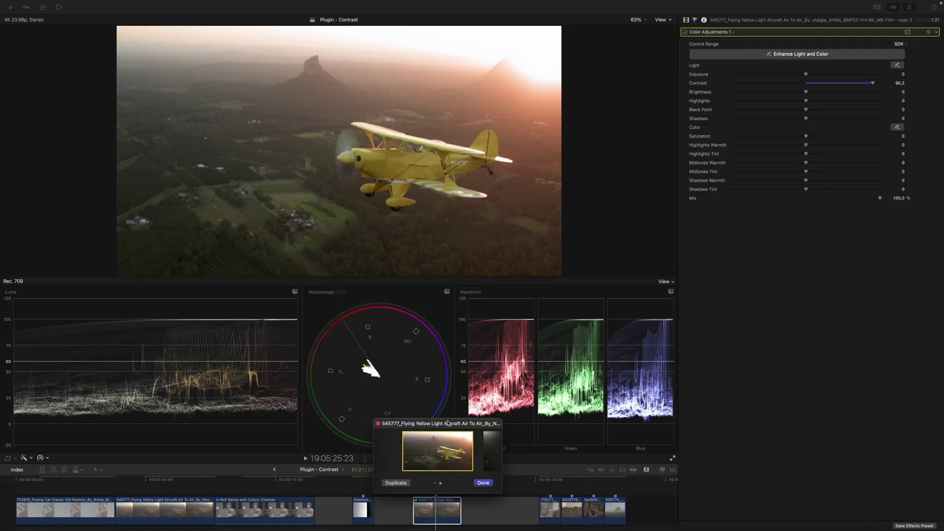
key("Right")
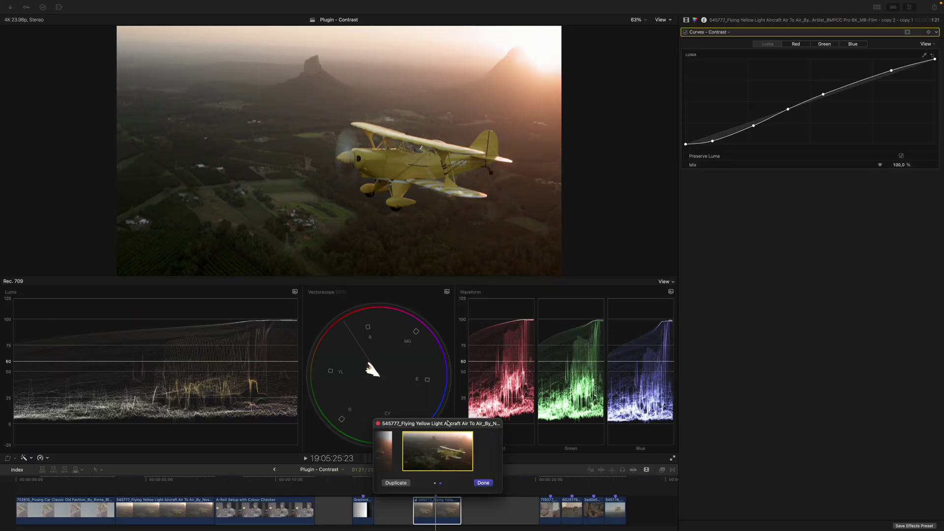
key("Right")
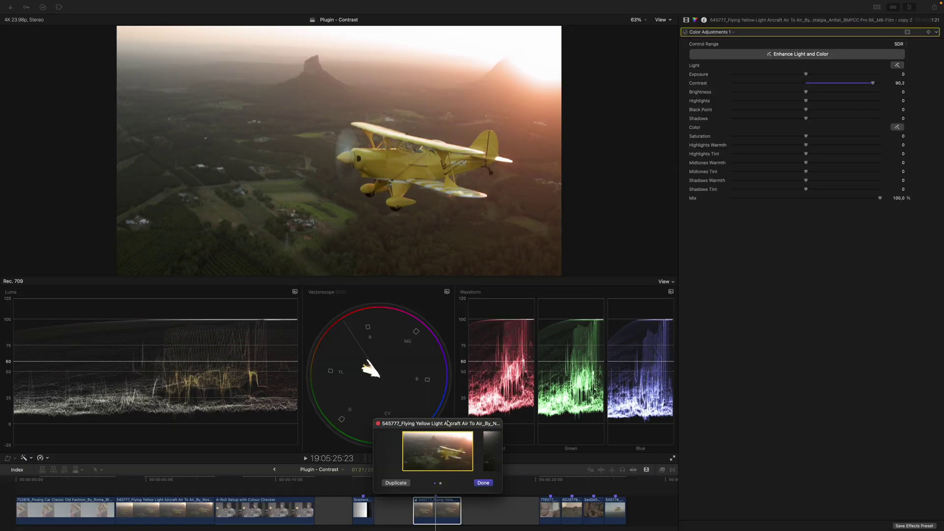
key("Right")
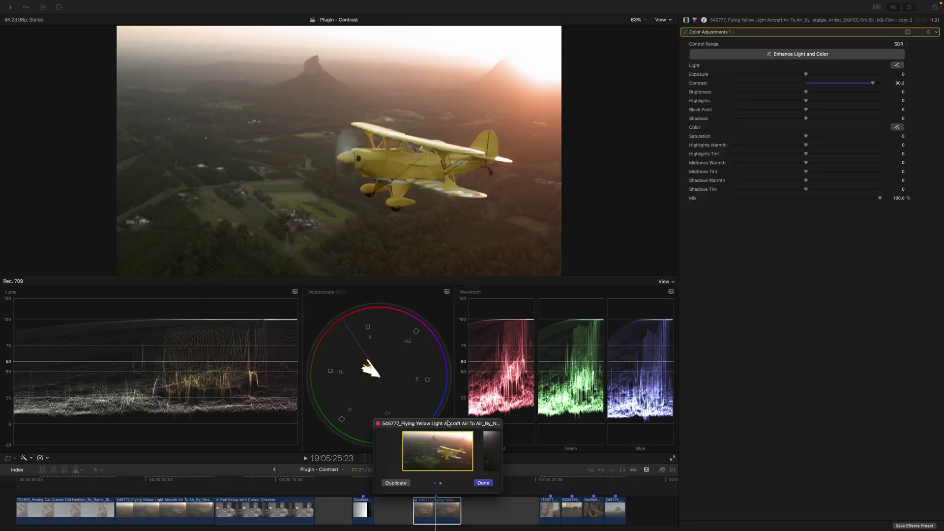
key("Right")
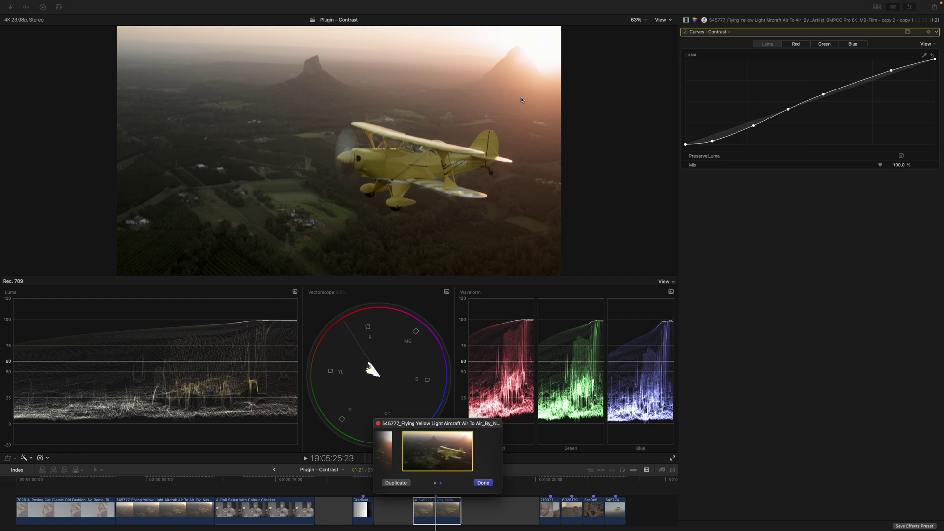
key("Left")
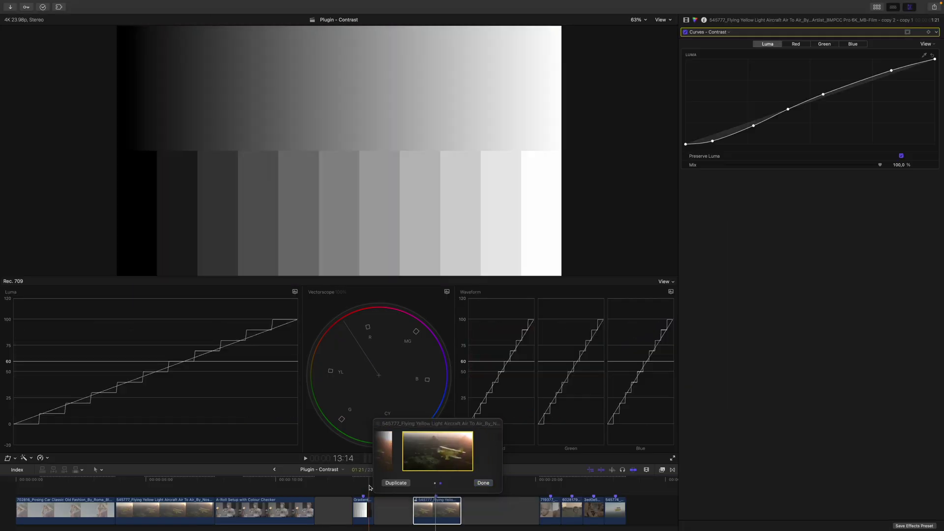
Duplicate the curves version of the airplane clip as another audition and remove the Curves - Contrast correction from the duplicate.
left_click(396, 482)
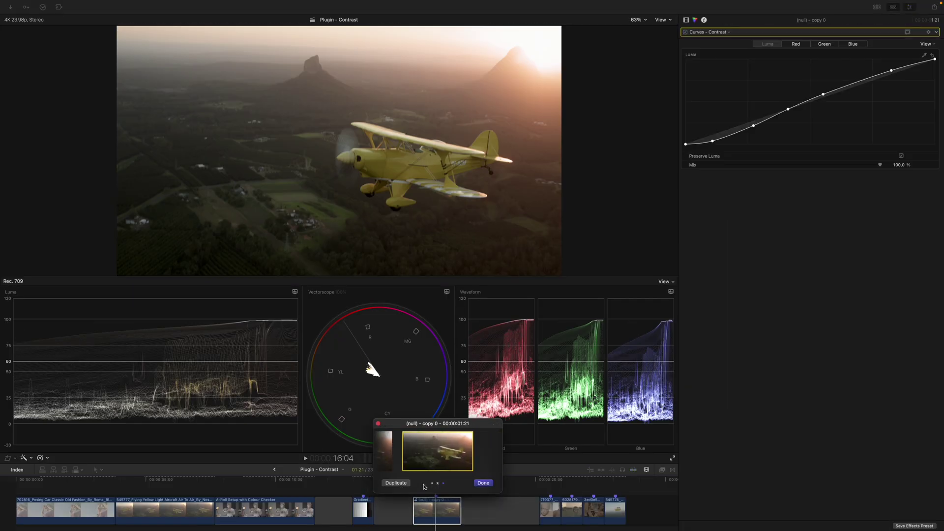
left_click(442, 515)
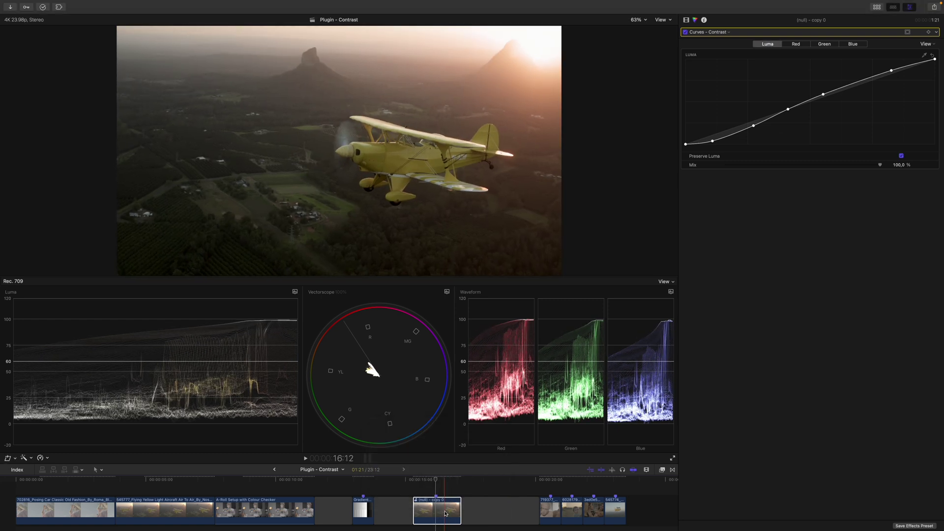
left_click(769, 36)
Add the EL Contrast effect to the duplicate and place it between Exposure and Custom LUT.
left_click(663, 470)
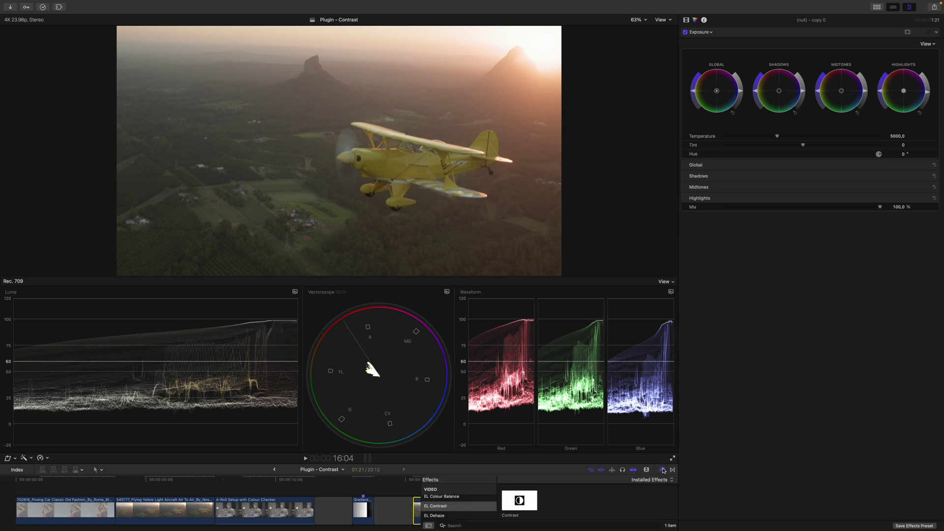
left_click(663, 470)
left_click(687, 20)
left_click_drag(717, 103, 711, 52)
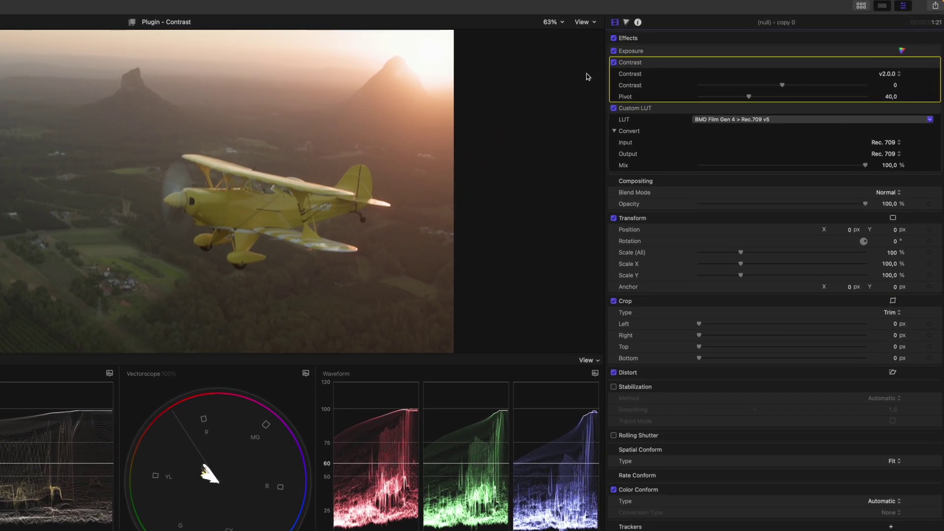
Try a higher Contrast amount and a Pivot of about 44 on the airplane clip, resetting each parameter.
left_click_drag(783, 86, 805, 85)
left_click(938, 87)
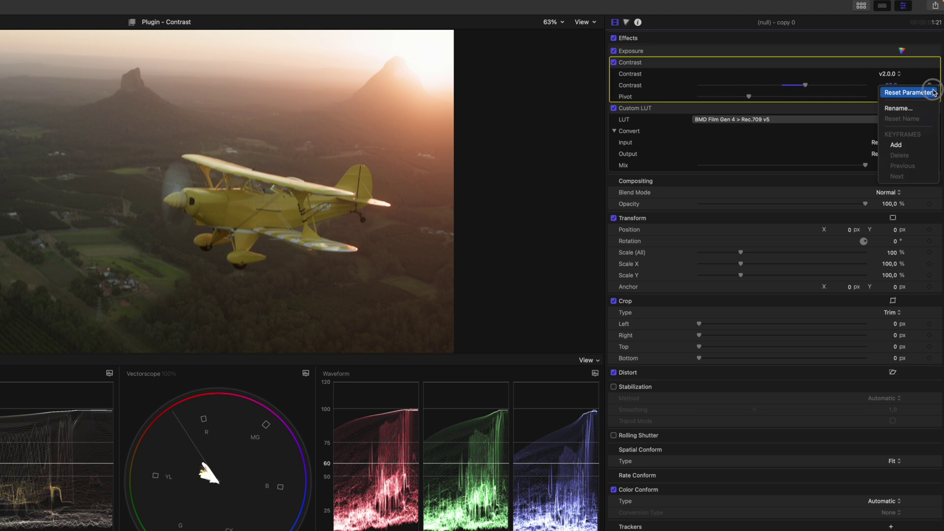
left_click(907, 91)
mouse_move(749, 96)
left_mouse_down()
mouse_move(827, 97)
mouse_move(765, 97)
left_mouse_up()
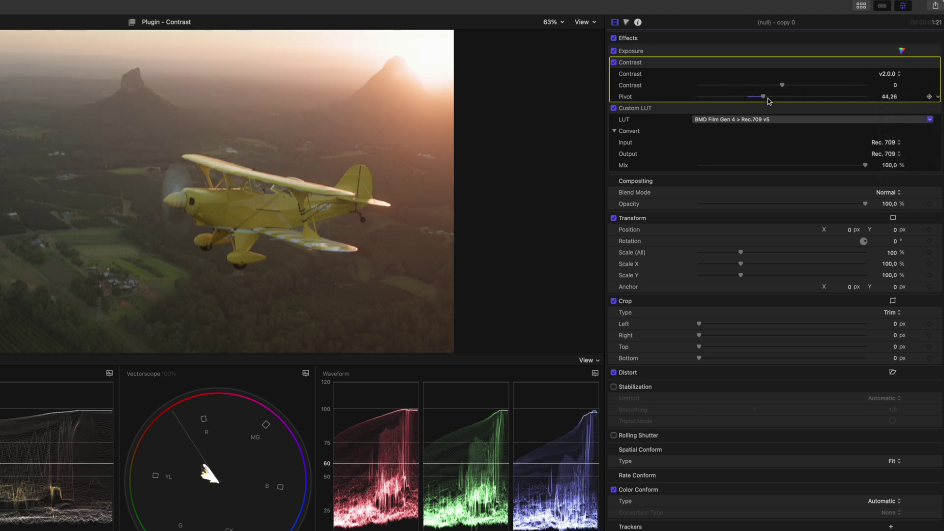
left_click(938, 97)
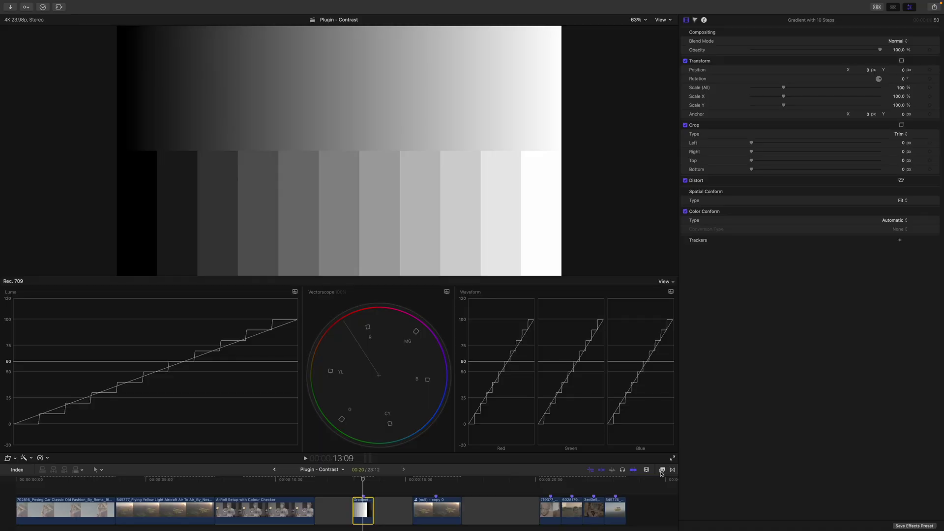
Apply the EL Contrast effect to the Gradient with 10 Steps clip.
left_click(662, 470)
double_click(526, 499)
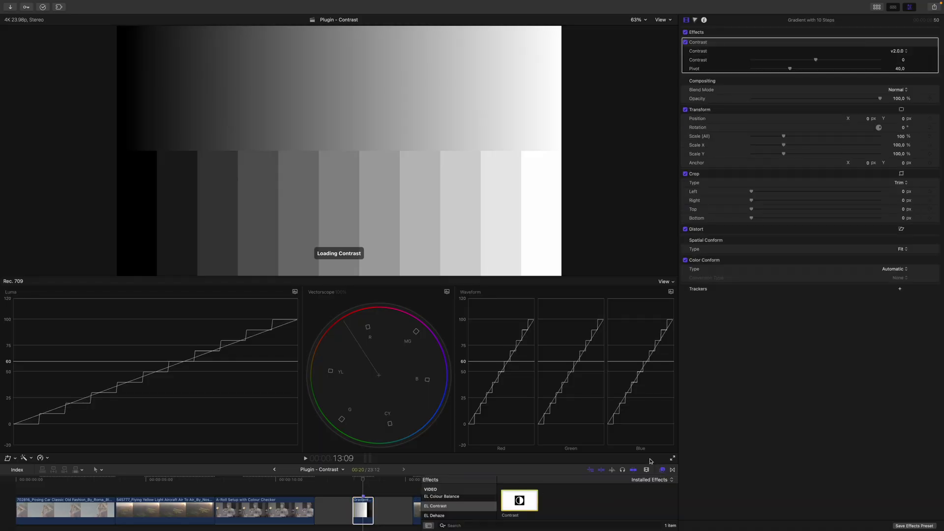
left_click(662, 470)
Test the gradient's Contrast amount at 100, at -100 and at about 44.
left_click_drag(815, 60, 875, 60)
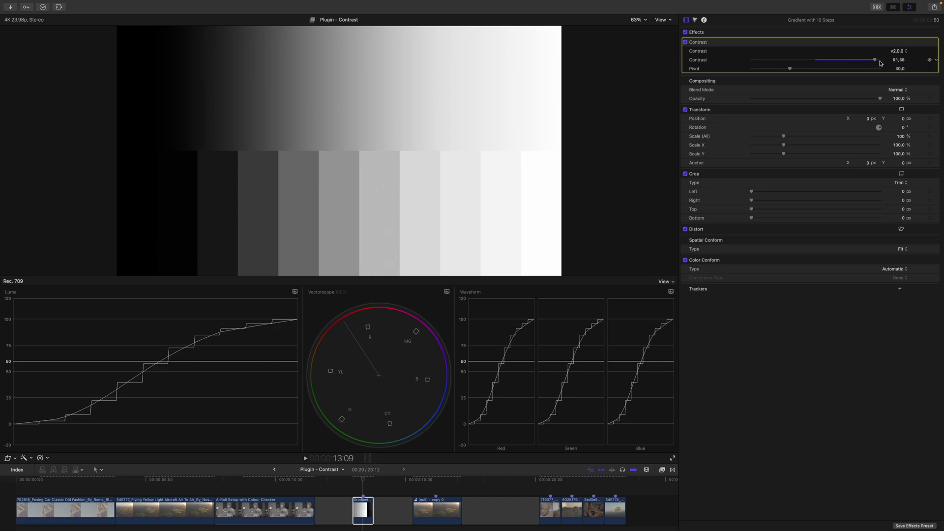
left_click_drag(886, 61, 892, 61)
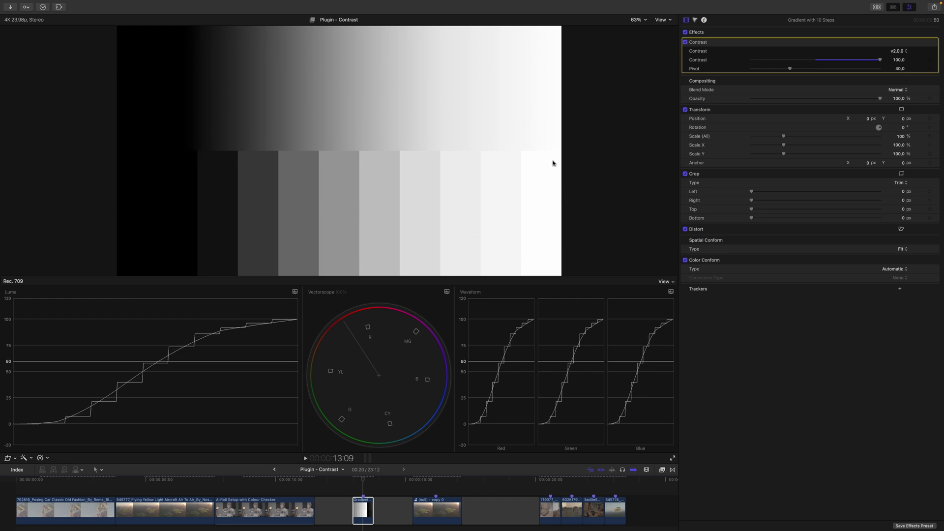
left_click(880, 60)
left_click_drag(881, 61, 732, 70)
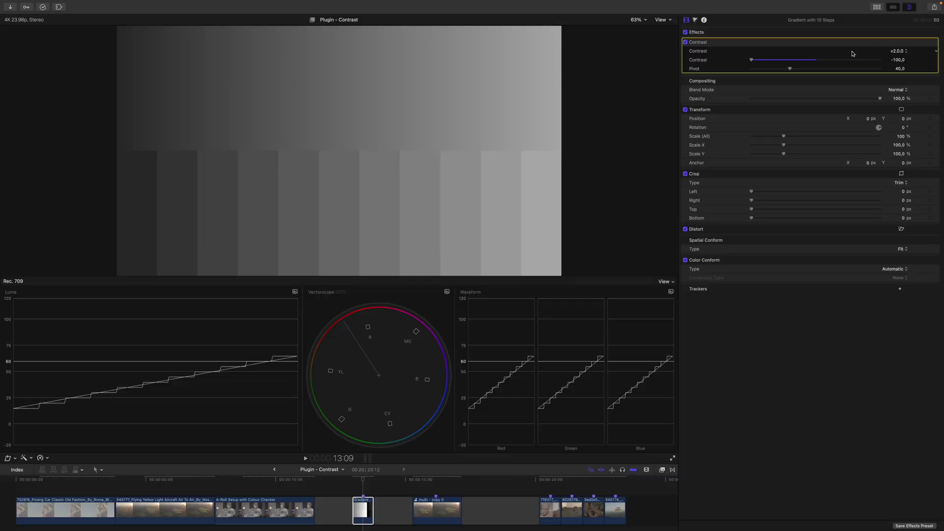
left_click_drag(783, 58, 845, 68)
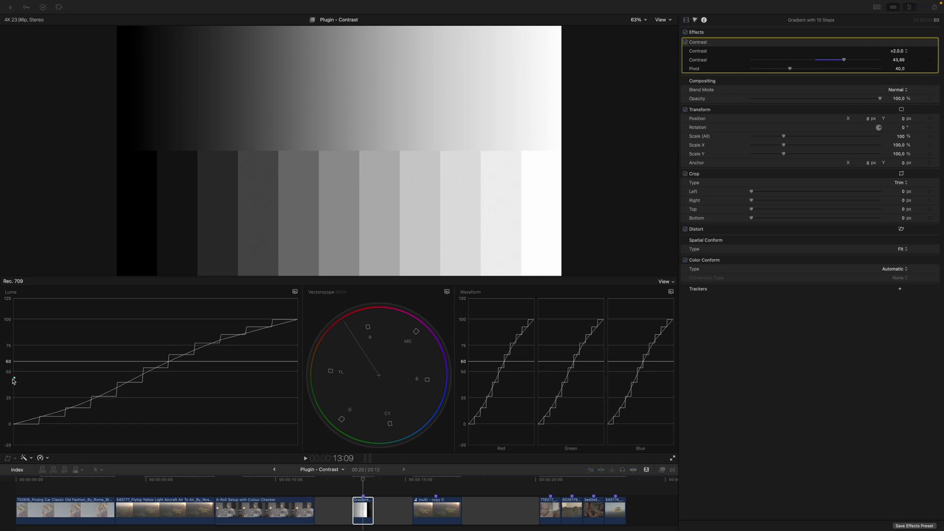
Mark the pivot level near 40 on the Luma scope, test the gradient's Contrast at maximum, and move the scope guide to 75.
mouse_move(1, 383)
left_mouse_down()
mouse_move(181, 380)
mouse_move(147, 384)
left_mouse_up()
key("Escape")
left_click_drag(844, 59, 898, 59)
left_click(137, 384)
left_click_drag(136, 385, 142, 348)
mouse_move(880, 61)
left_mouse_down()
mouse_move(821, 64)
mouse_move(881, 62)
left_mouse_up()
left_click(897, 51)
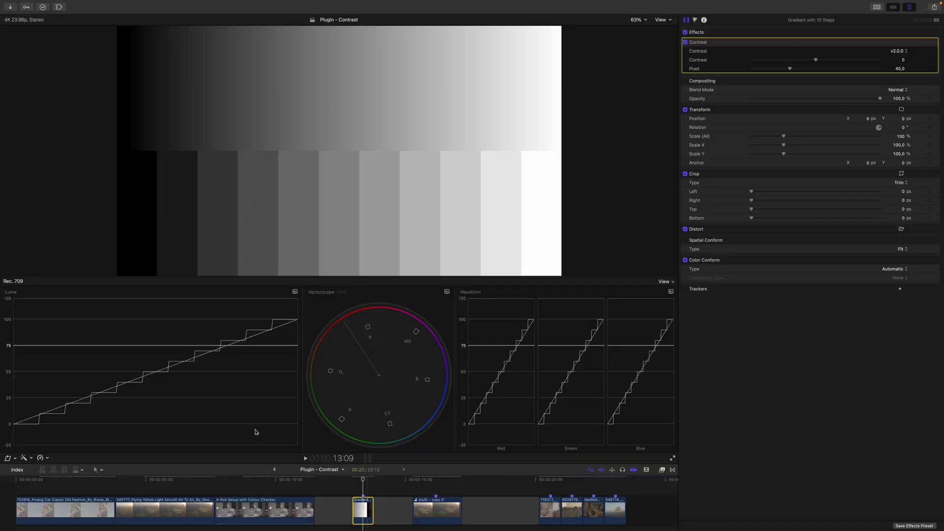
Set the airplane clip's Contrast effect amount to 65.
left_click(436, 512)
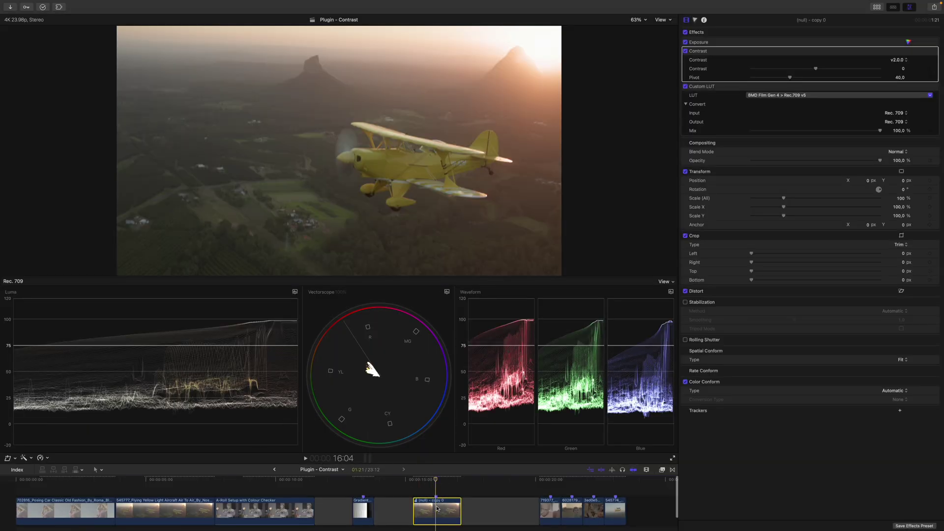
left_click(767, 55)
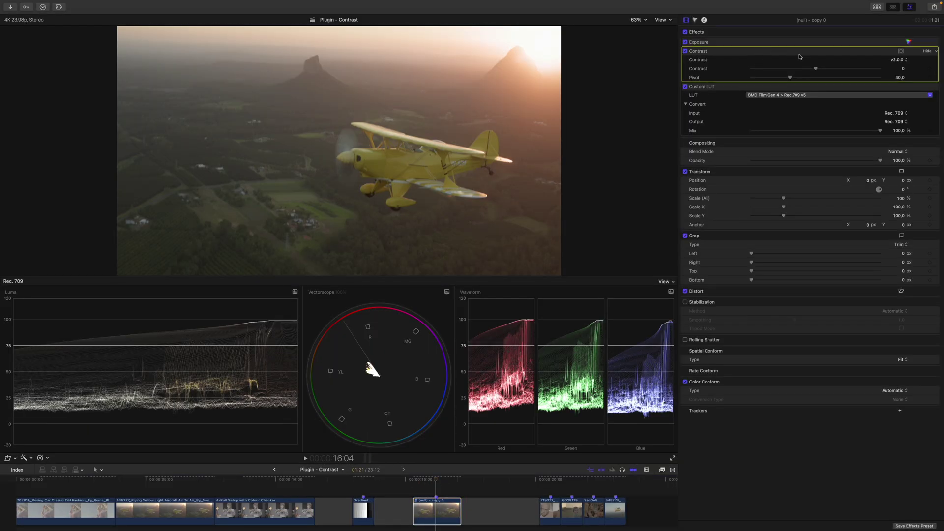
left_click(757, 44)
left_click(757, 50)
left_click(737, 92)
left_click(760, 58)
left_click_drag(815, 69, 858, 73)
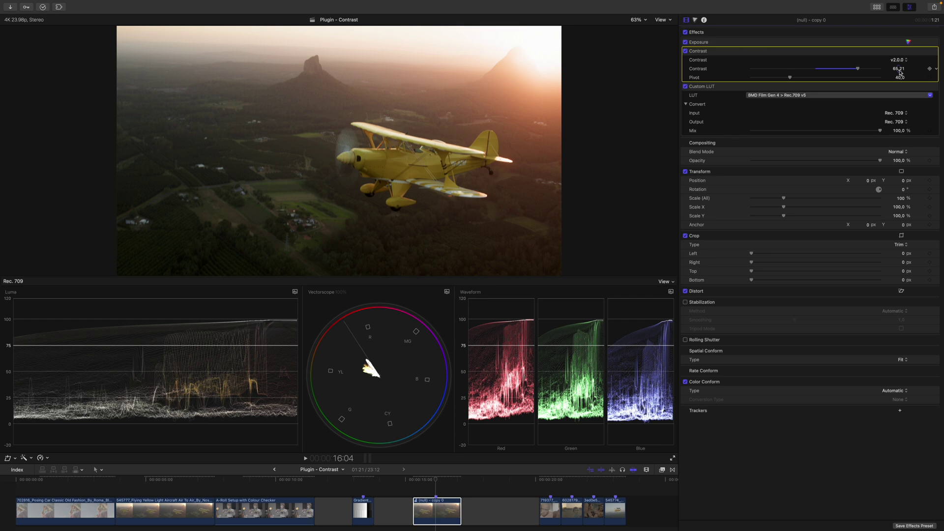
left_click(901, 71)
type("65")
Compare the airplane clip with the Contrast effect off and on, and open the clip's audition.
left_click(759, 34)
left_click(685, 51)
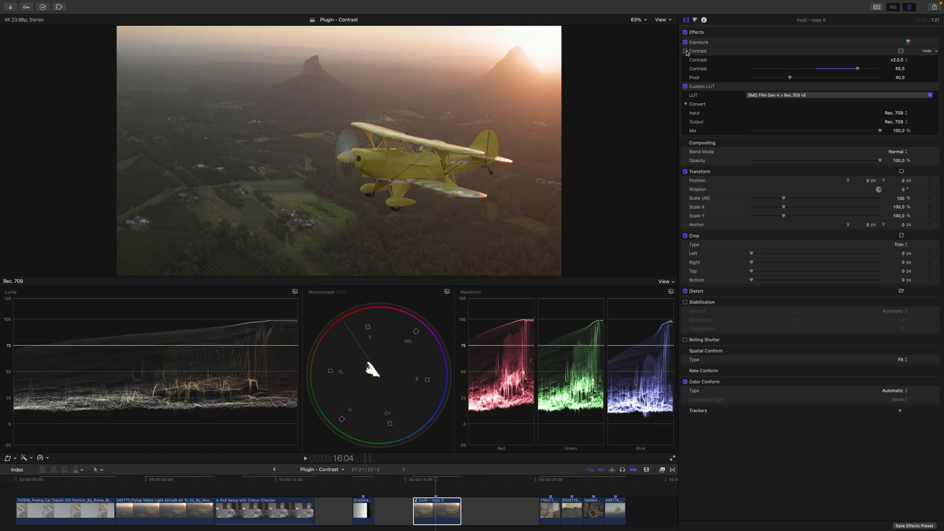
left_click(685, 51)
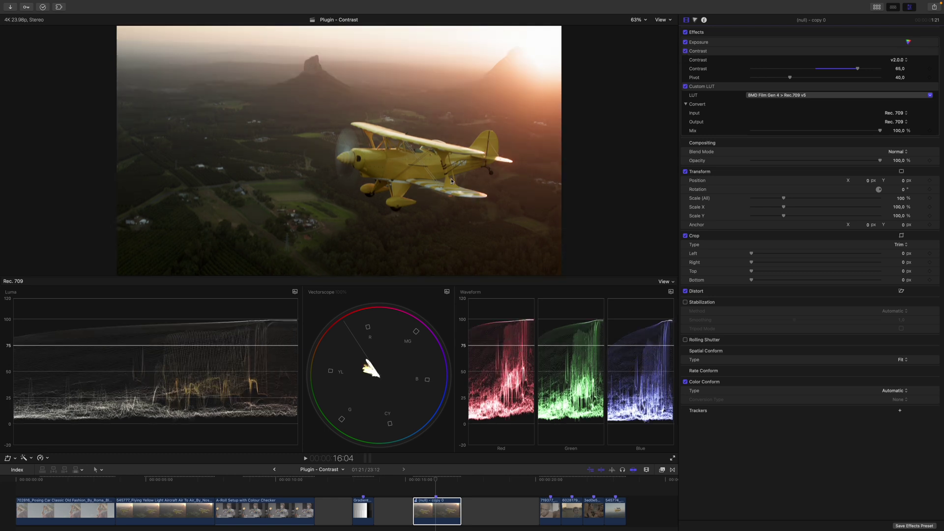
left_click(438, 518)
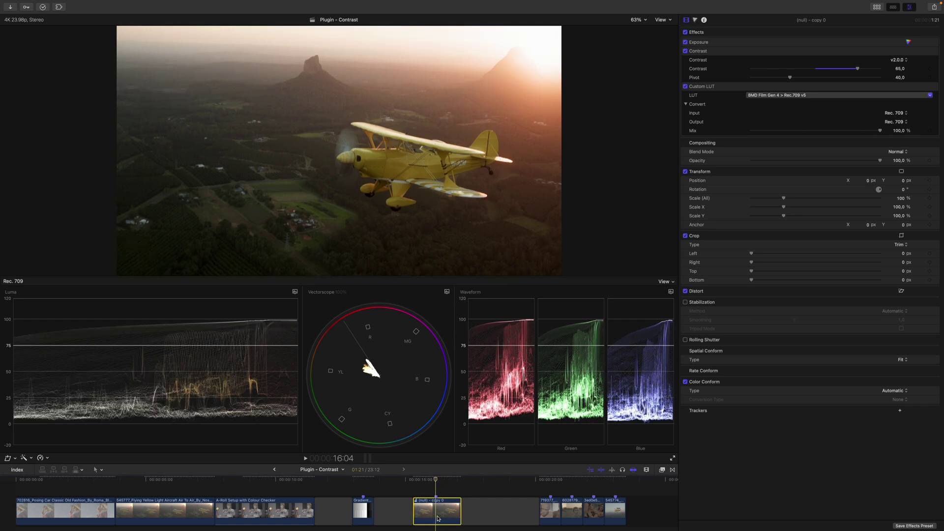
key("y")
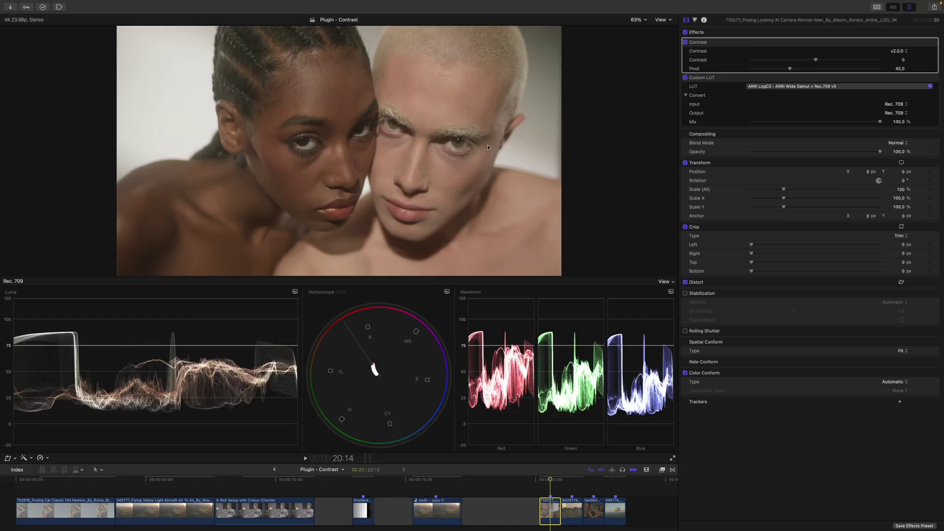
Raise the Contrast effect amount on the close-up portrait clip of the woman and man to about 35.
left_click(690, 77)
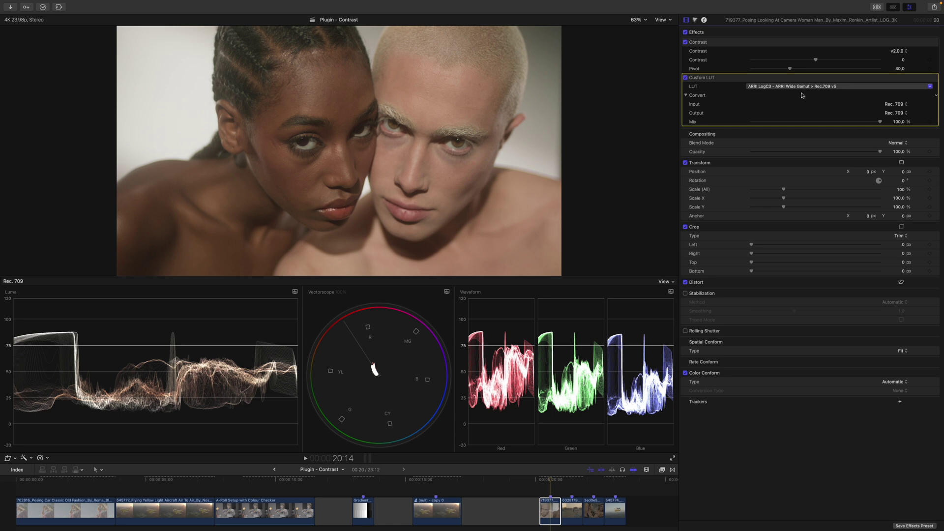
left_click(732, 50)
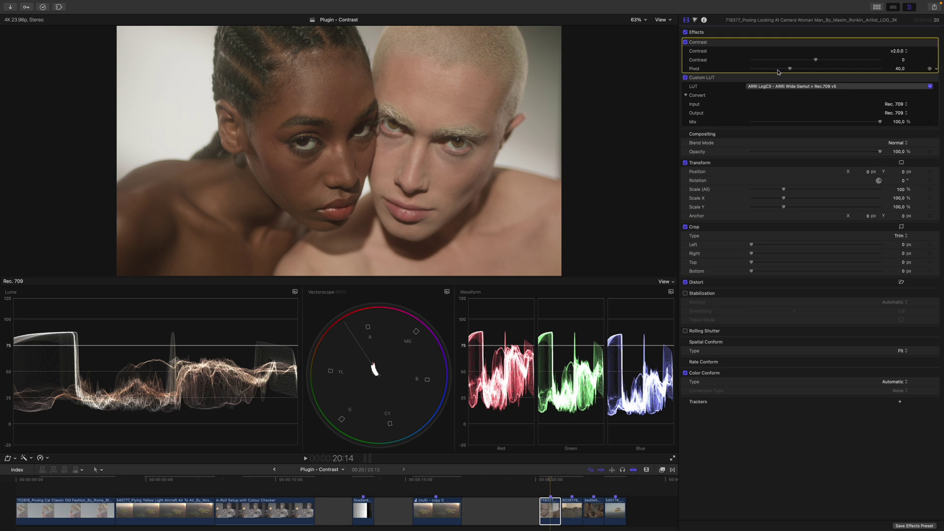
left_click_drag(816, 62, 839, 62)
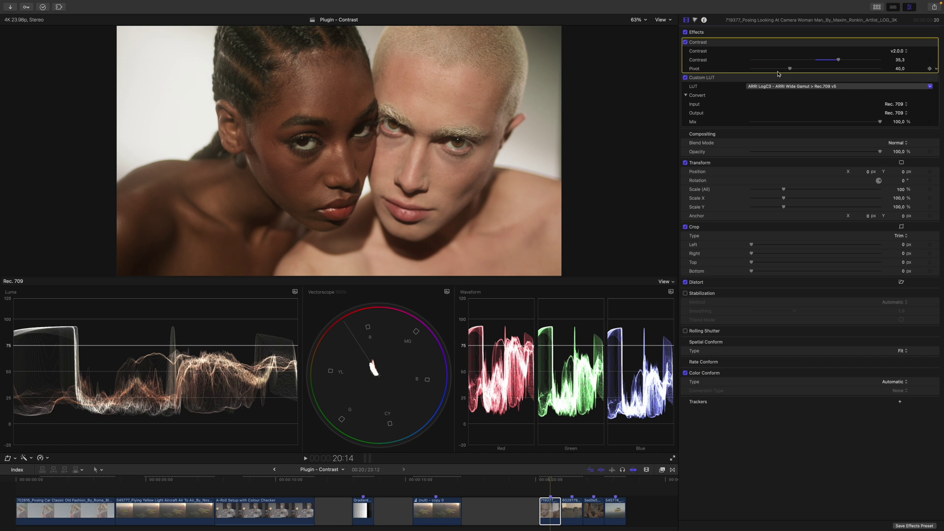
Compare the close-up portrait of the woman and man with its Contrast effect off and on.
left_click(686, 43)
left_click(686, 42)
left_click(686, 42)
left_click(686, 42)
On the clip of the boy holding the toy rocket, raise the Contrast effect amount to about 79 and set its Pivot to 55.
left_click(573, 513)
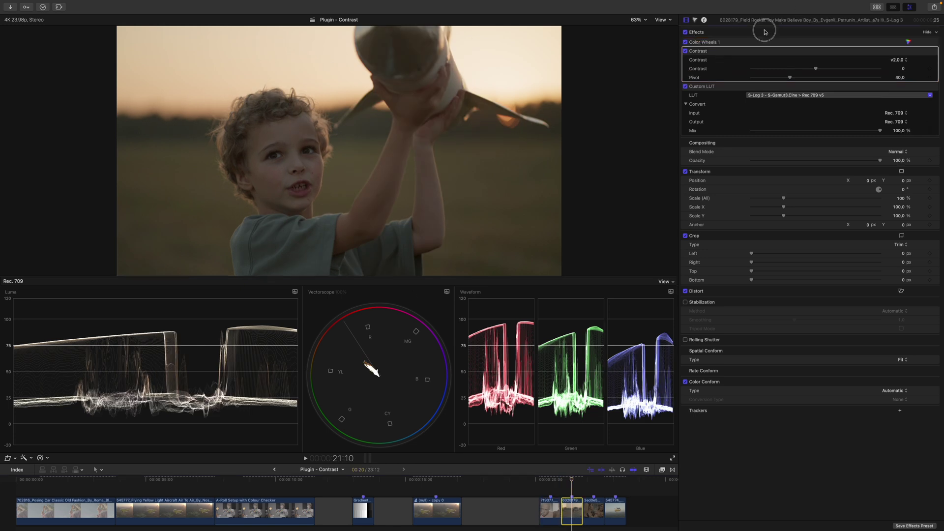
left_click(736, 58)
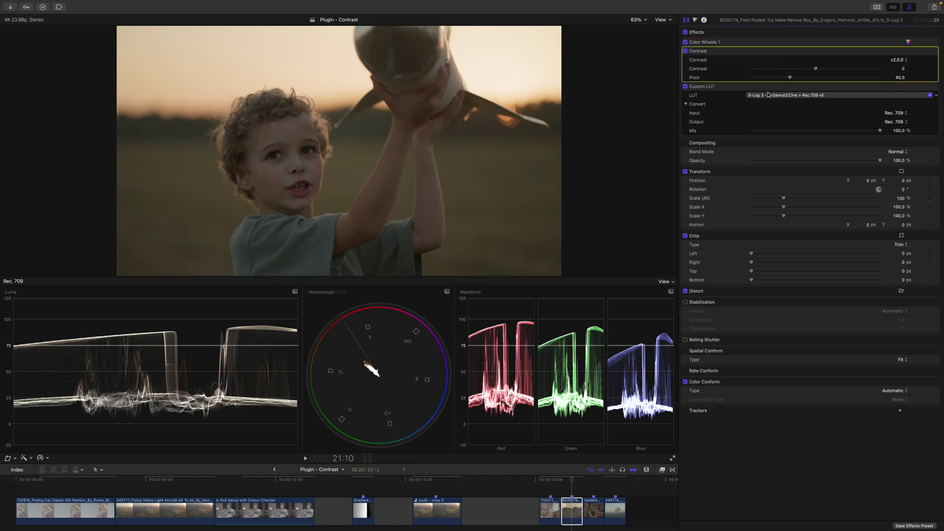
left_click_drag(816, 68, 864, 78)
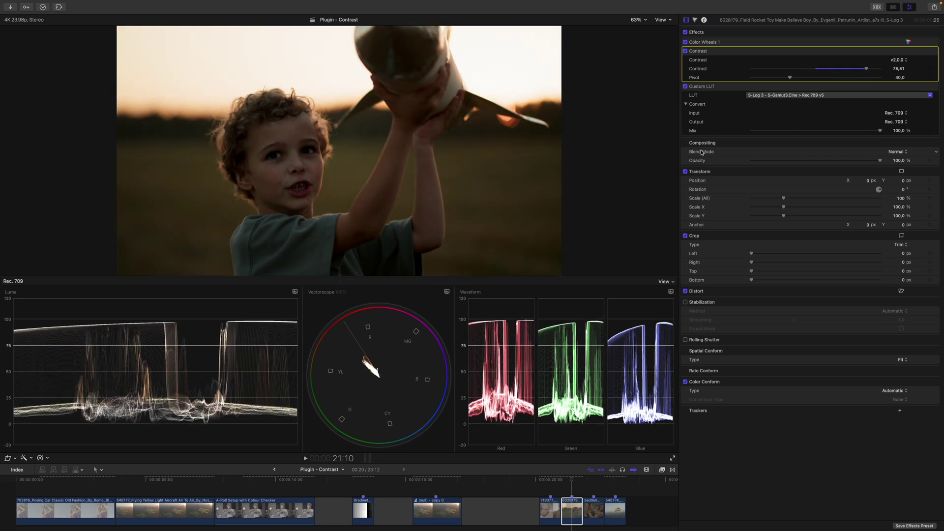
left_click_drag(792, 78, 840, 84)
left_click(902, 78)
type("55")
key("Return")
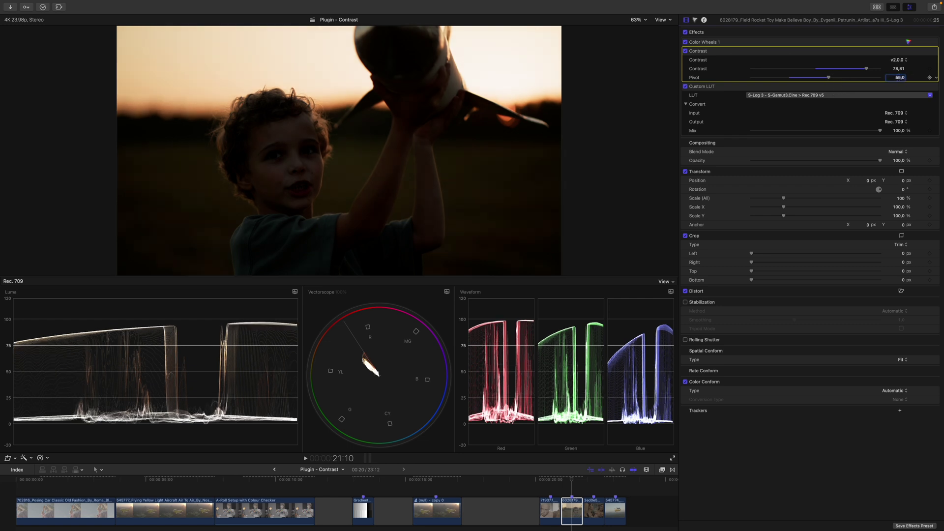
Lower the boy clip's Contrast amount to about 61 and compare the image with the effect off and on.
mouse_move(861, 74)
left_mouse_down()
mouse_move(846, 78)
mouse_move(856, 78)
left_mouse_up()
left_click(684, 51)
left_click(683, 51)
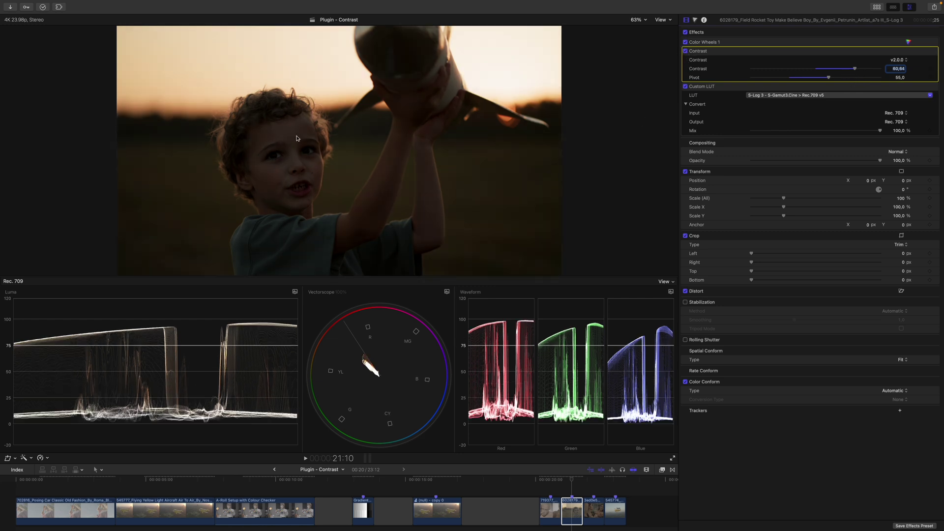
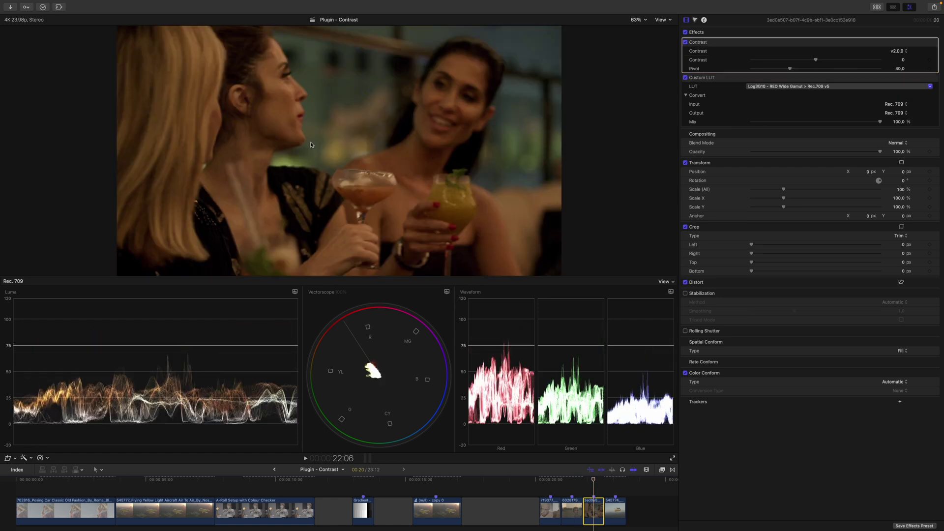
Place the Luma scope guide at 40 and raise the Contrast amount on the clip of the women with cocktails to about 62.
left_click_drag(63, 346, 87, 384)
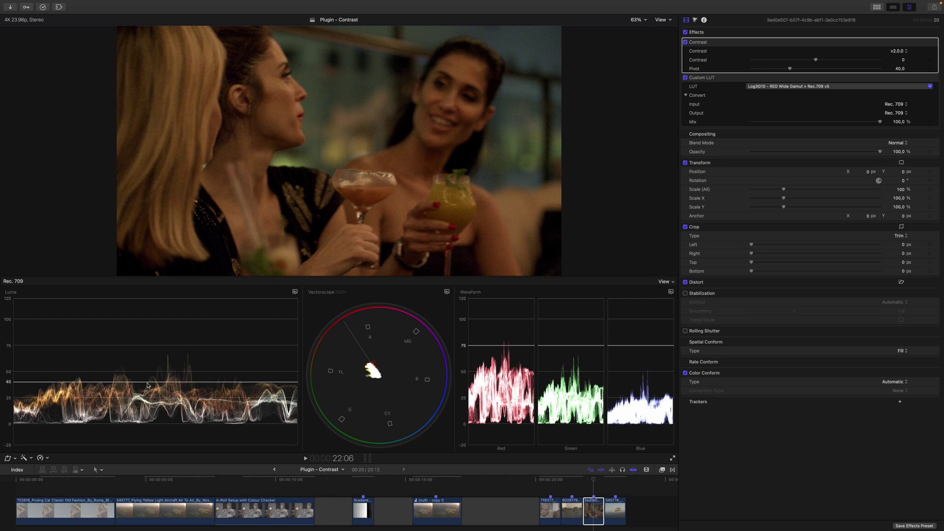
mouse_move(263, 359)
left_mouse_down()
mouse_move(169, 343)
mouse_move(70, 350)
mouse_move(31, 374)
mouse_move(89, 385)
mouse_move(273, 383)
mouse_move(248, 354)
left_mouse_up()
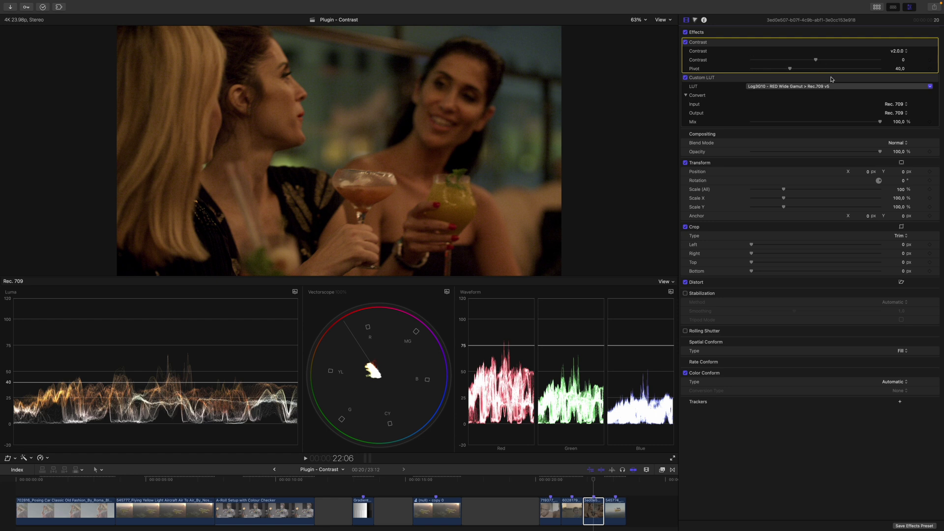
left_click_drag(816, 61, 855, 61)
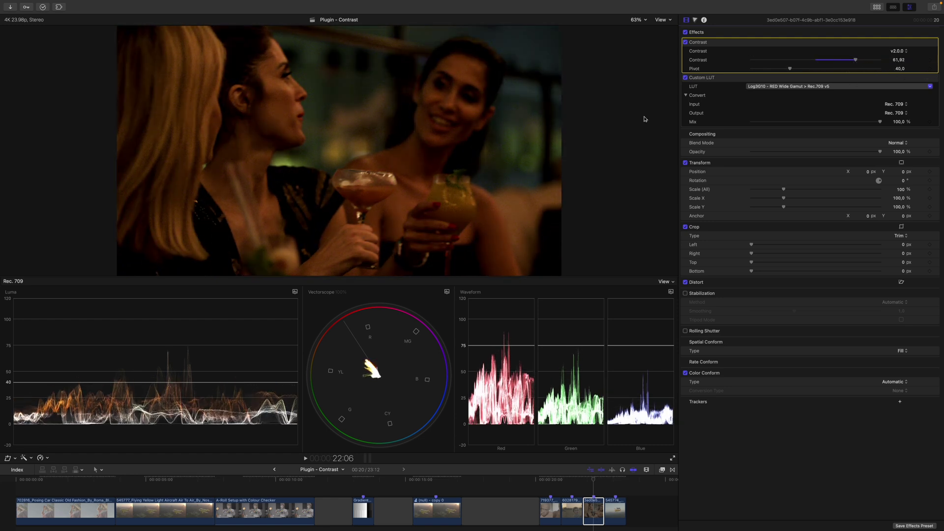
mouse_move(399, 185)
left_mouse_down()
mouse_move(385, 164)
mouse_move(338, 173)
mouse_move(372, 198)
left_mouse_up()
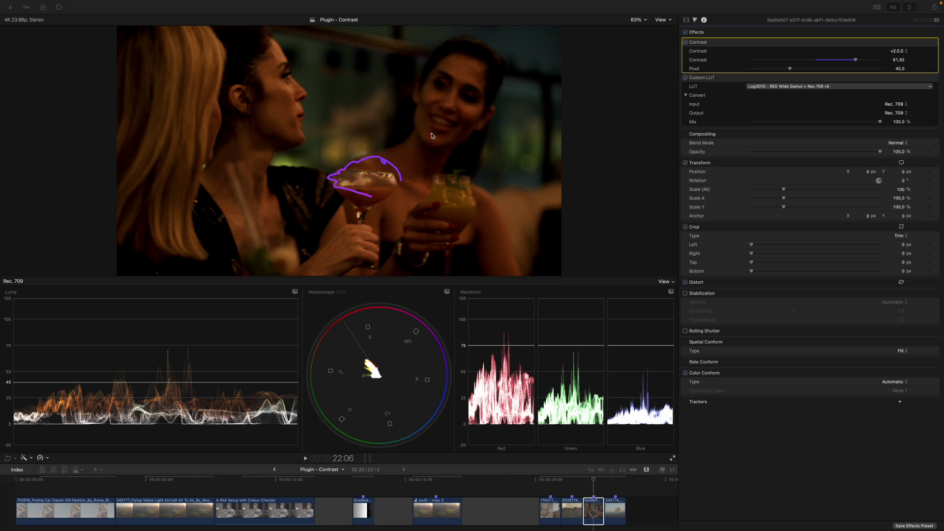
left_click_drag(409, 141, 461, 150)
key("Escape")
Compare the cocktail clip with its strong Contrast effect repeatedly turned off and on.
left_click(711, 42)
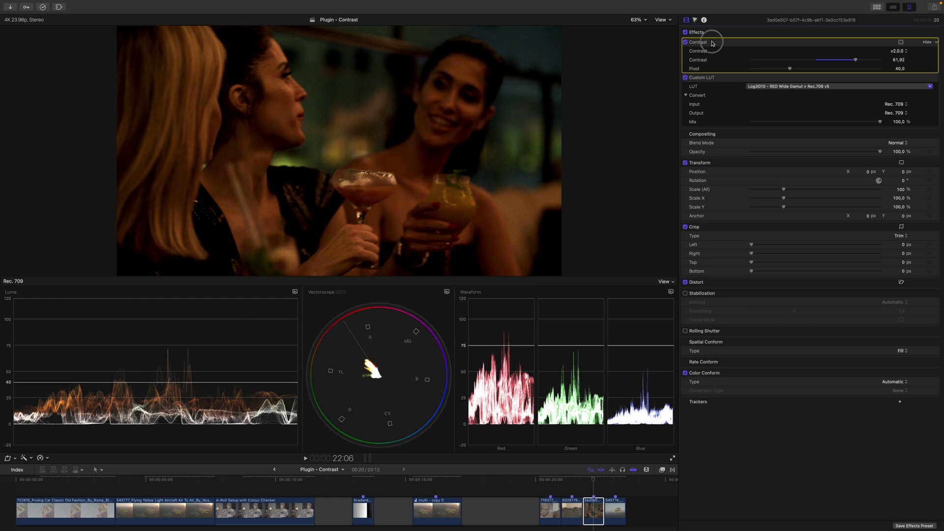
left_click(685, 42)
left_click(686, 42)
left_click(686, 42)
left_click(686, 42)
left_click(685, 42)
left_click(685, 42)
Reset the cocktail clip's Contrast amount to its default and move the Luma scope guide to 30.
left_click(937, 60)
left_click(932, 63)
mouse_move(138, 382)
left_mouse_down()
mouse_move(157, 397)
mouse_move(171, 392)
left_mouse_up()
Set the Pivot of the cocktail clip's Contrast effect to 30 and raise the amount to about 21.
left_click_drag(788, 69, 754, 78)
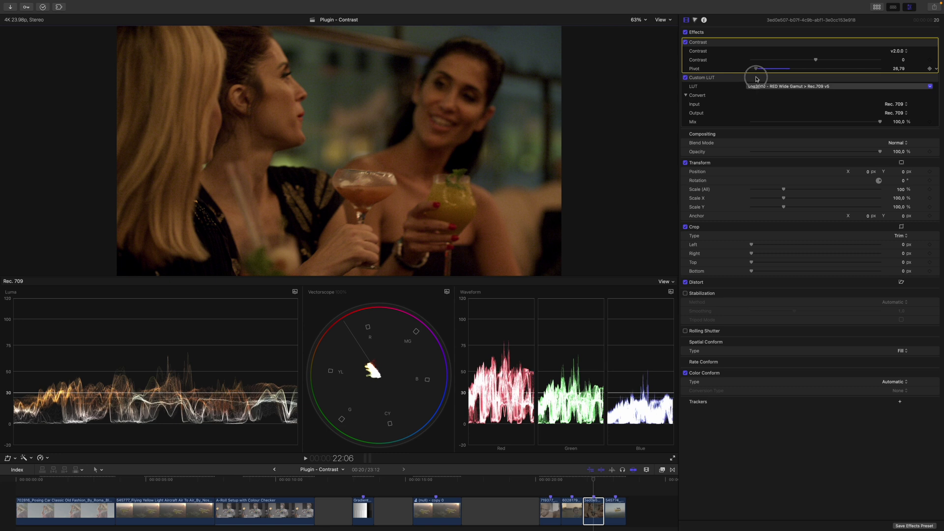
left_click(898, 69)
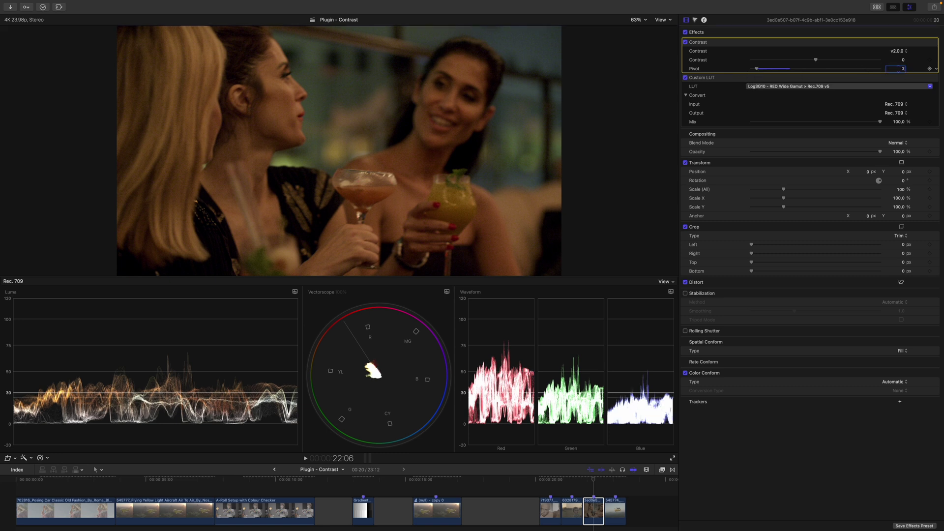
mouse_move(814, 59)
left_mouse_down()
mouse_move(838, 60)
mouse_move(802, 60)
mouse_move(836, 60)
mouse_move(814, 60)
mouse_move(829, 63)
left_mouse_up()
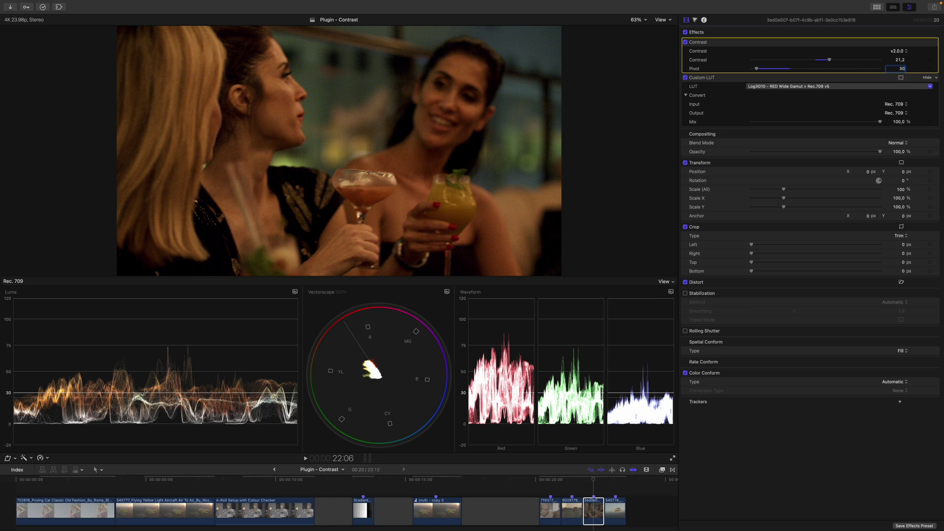
key("Return")
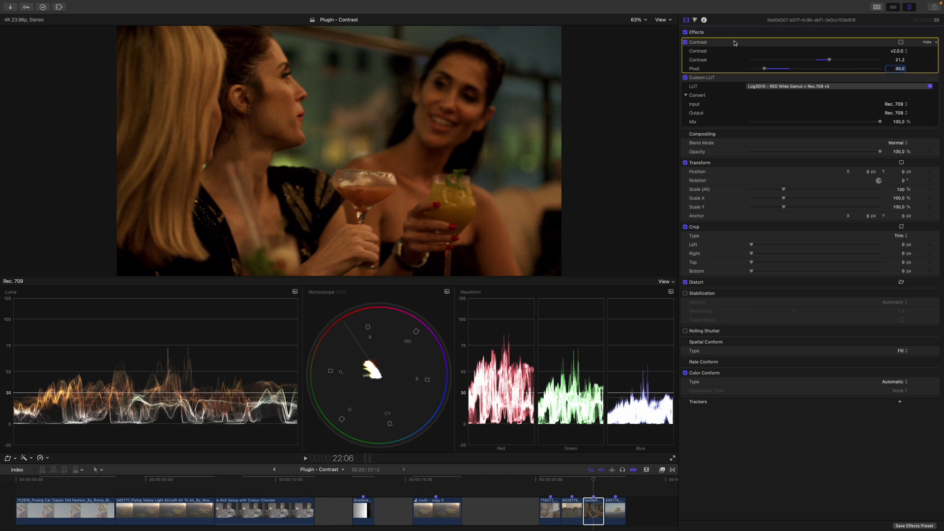
Compare the cocktail clip with the Contrast effect using the lowered pivot off and on.
left_click(685, 42)
left_click(685, 43)
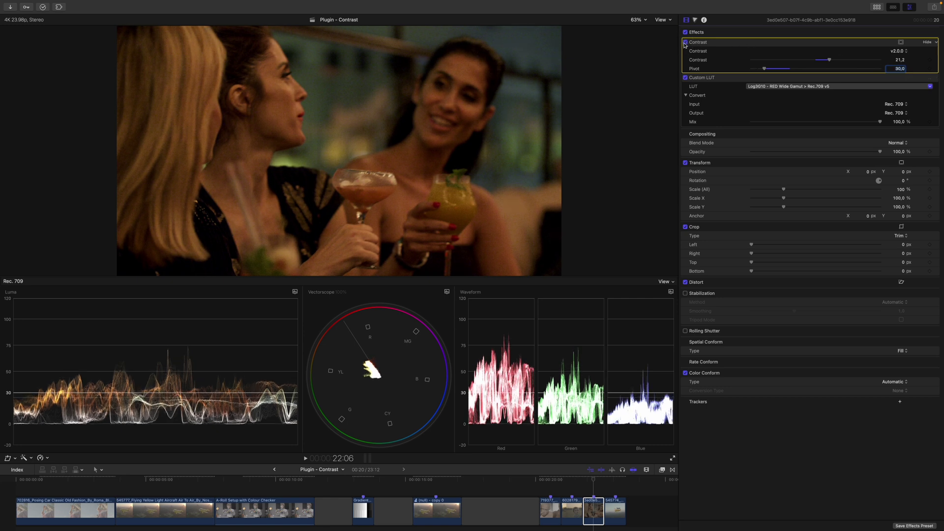
left_click(684, 43)
left_click(685, 42)
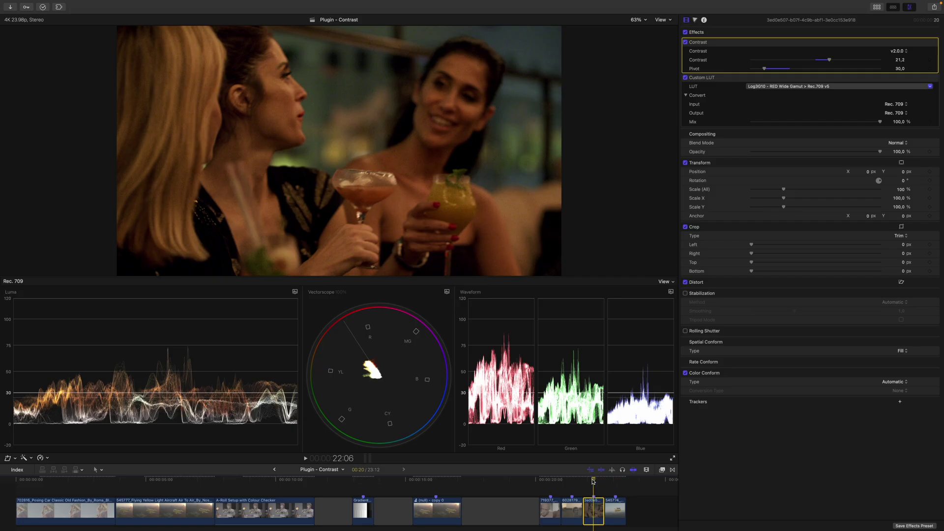
On the final clip of the yellow biplane, raise the Contrast effect amount to about 48 and its Pivot to about 44.
left_click(615, 512)
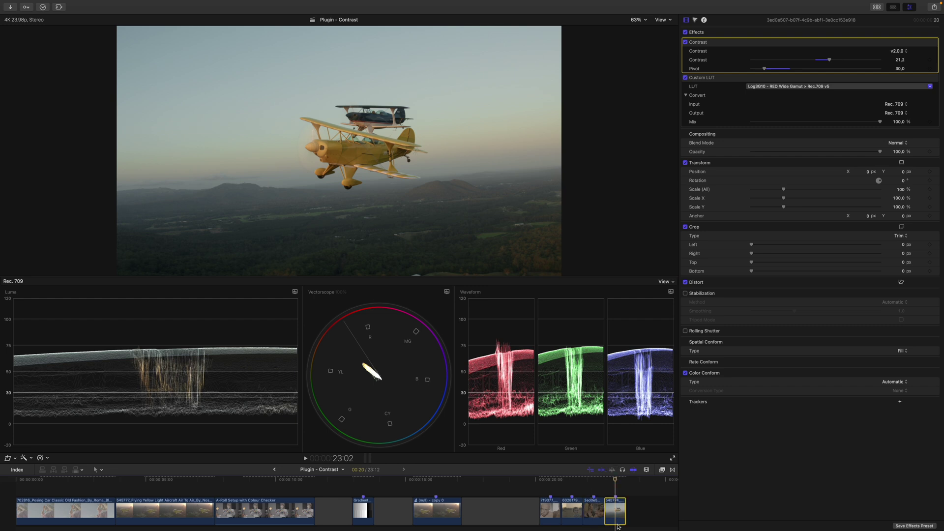
left_click(733, 42)
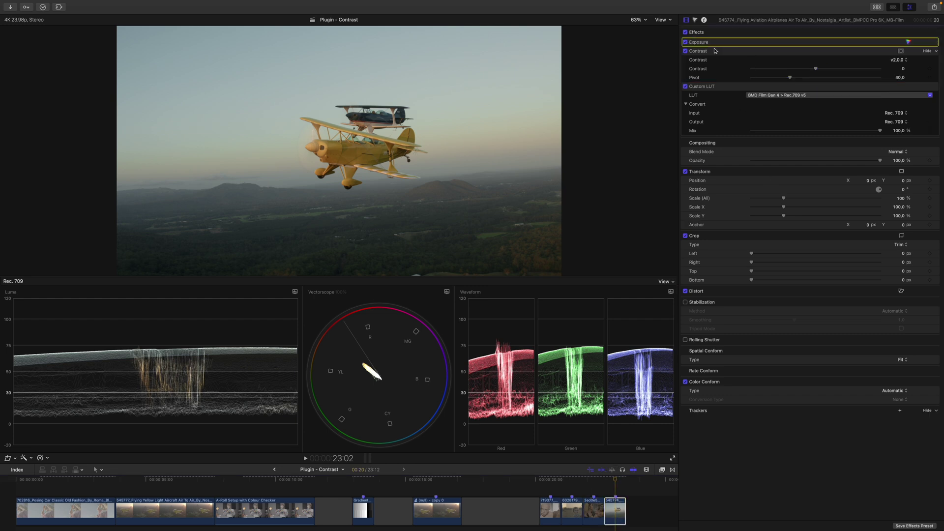
left_click(695, 104)
left_click(715, 52)
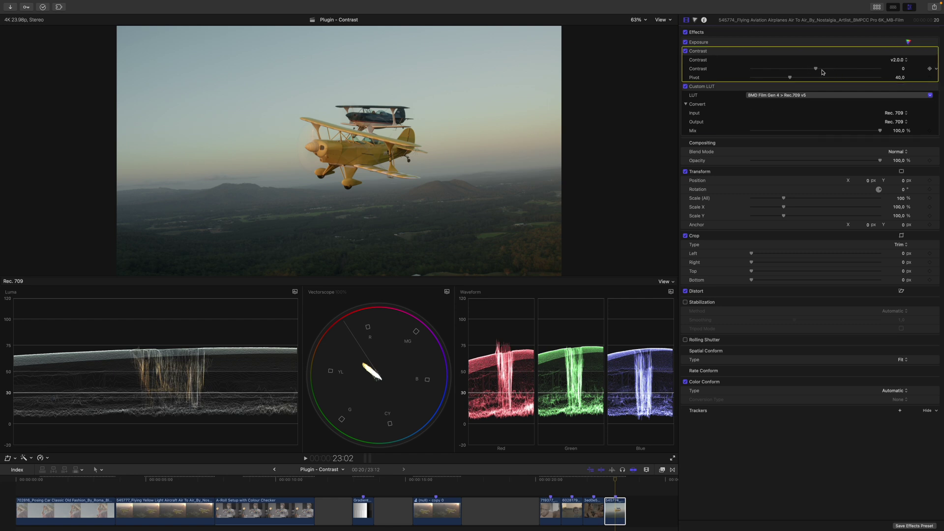
left_click_drag(816, 70, 846, 69)
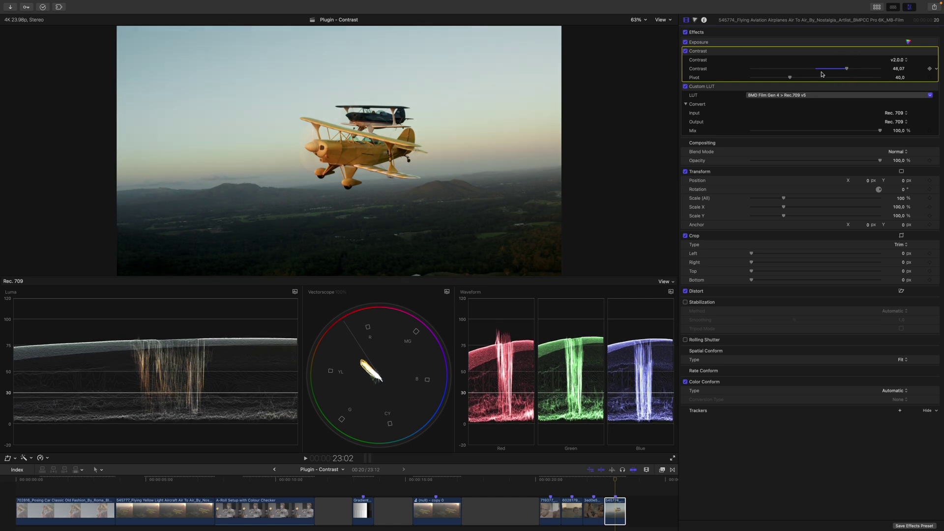
left_click_drag(789, 77, 801, 76)
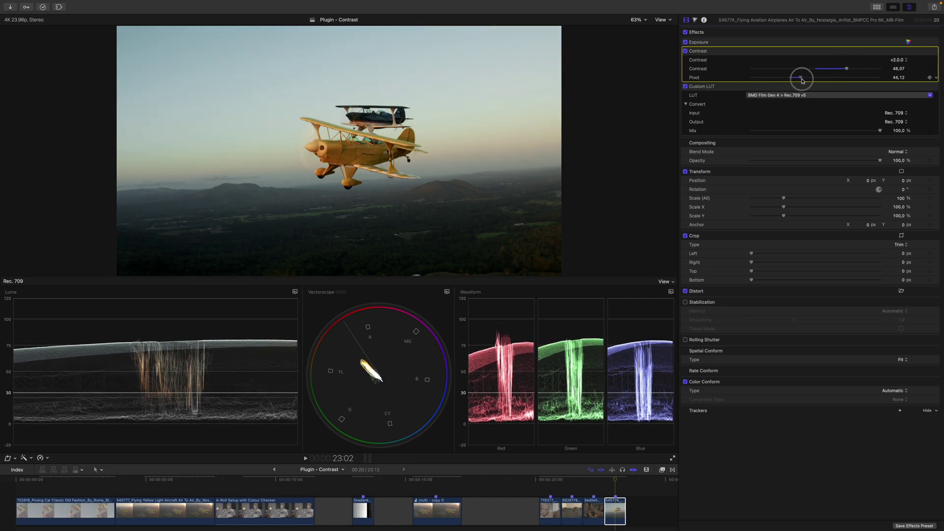